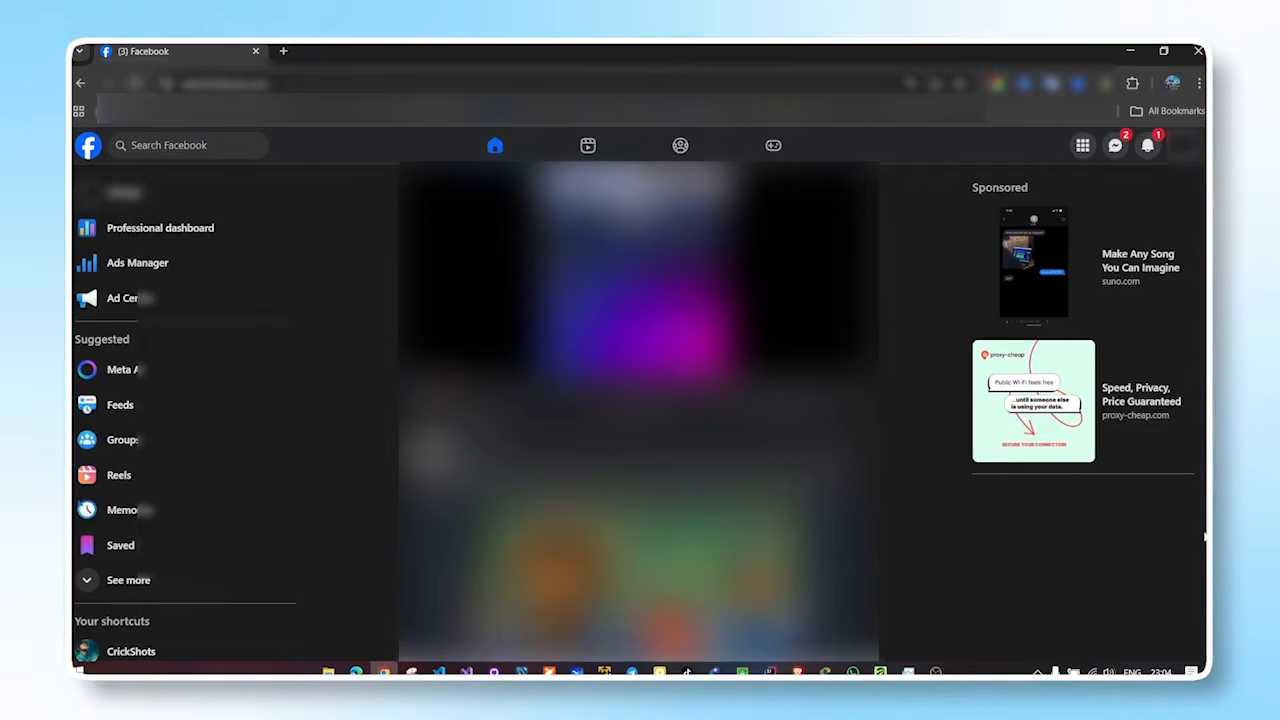
Look through the posts in the Facebook home feed.
{"action": "scroll", "coordinate": [640, 400], "scroll_direction": "down", "scroll_amount": 4}
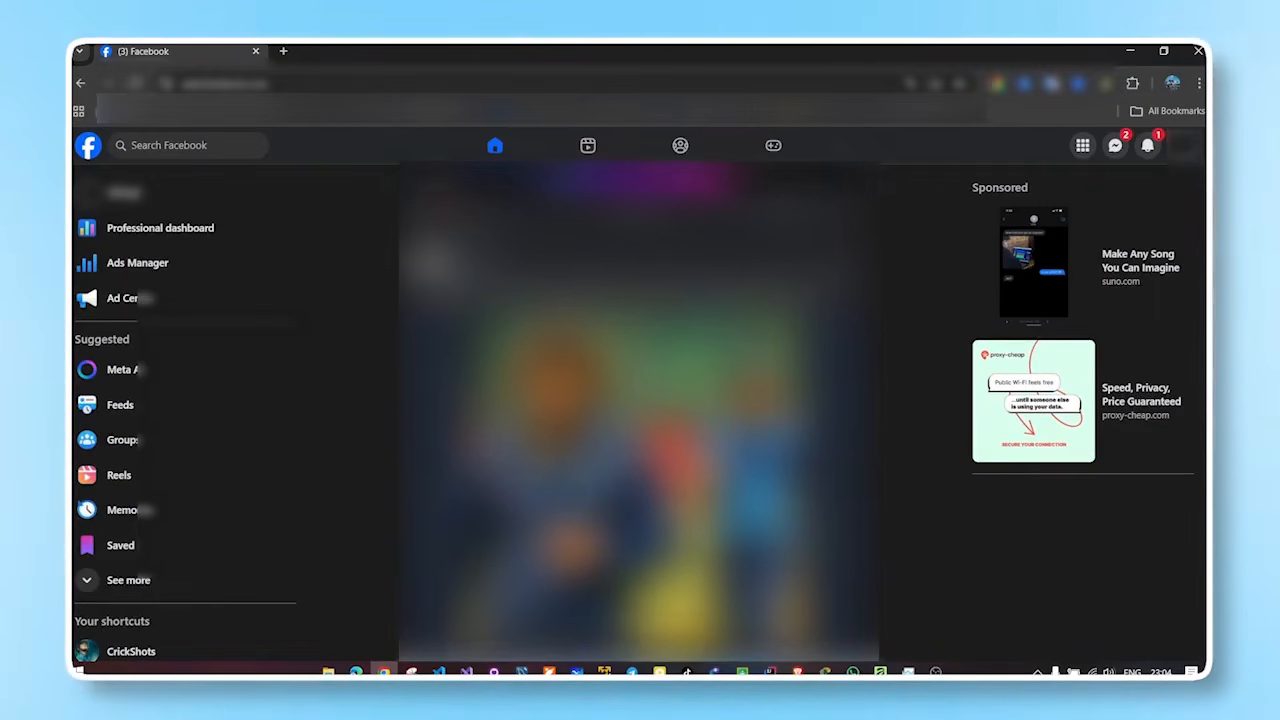
{"action": "scroll", "coordinate": [1205, 430], "scroll_direction": "down", "scroll_amount": 4}
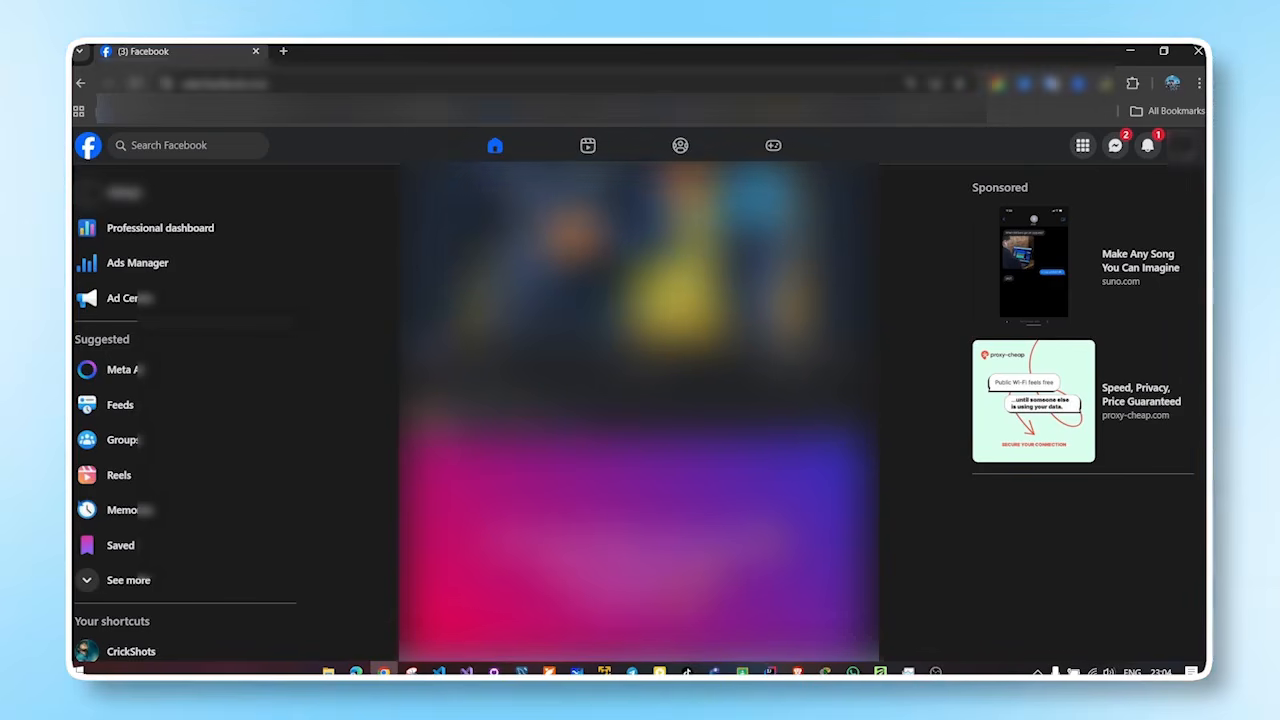
{"action": "scroll", "coordinate": [1205, 430], "scroll_direction": "down", "scroll_amount": 4}
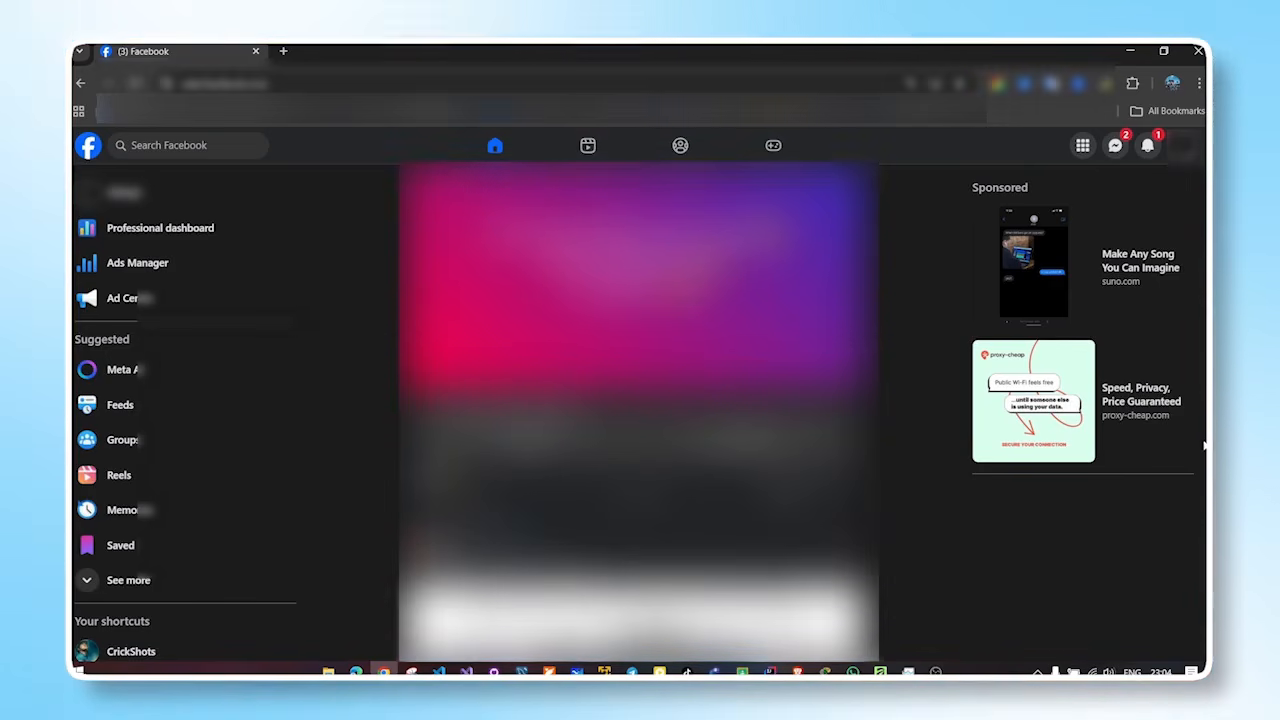
{"action": "scroll", "coordinate": [1205, 455], "scroll_direction": "down", "scroll_amount": 4}
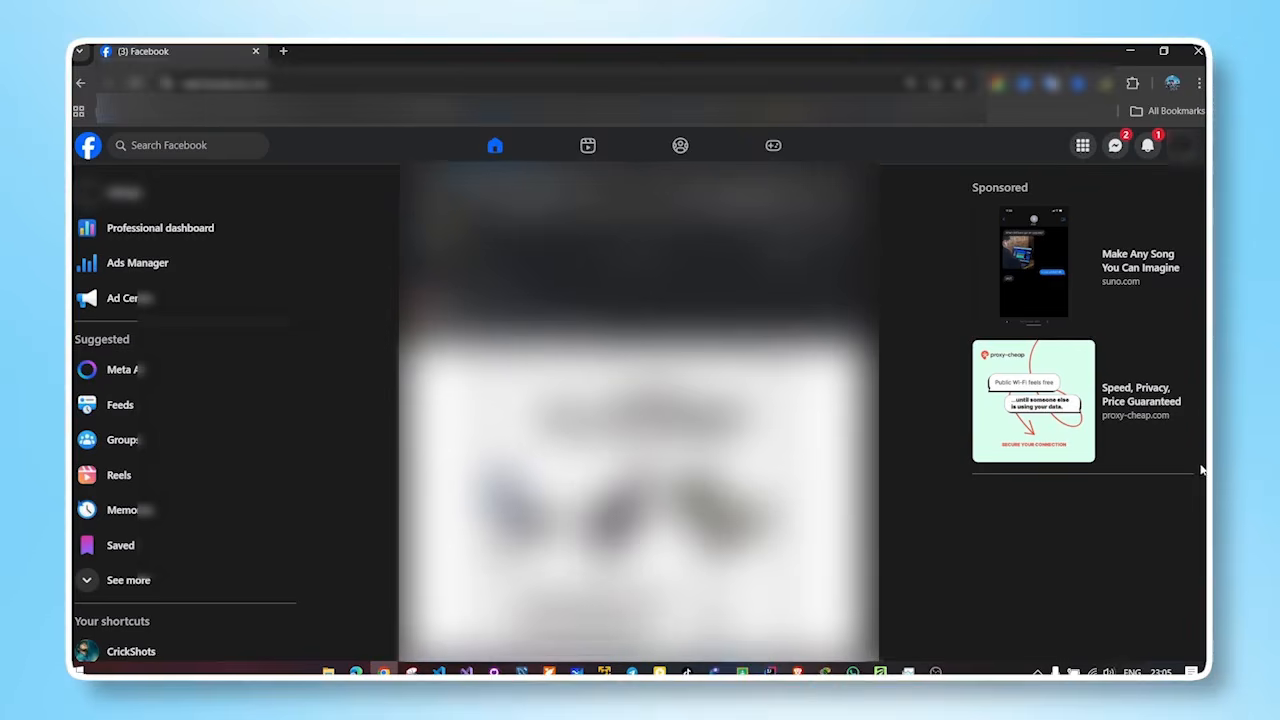
{"action": "scroll", "coordinate": [1203, 483], "scroll_direction": "down", "scroll_amount": 4}
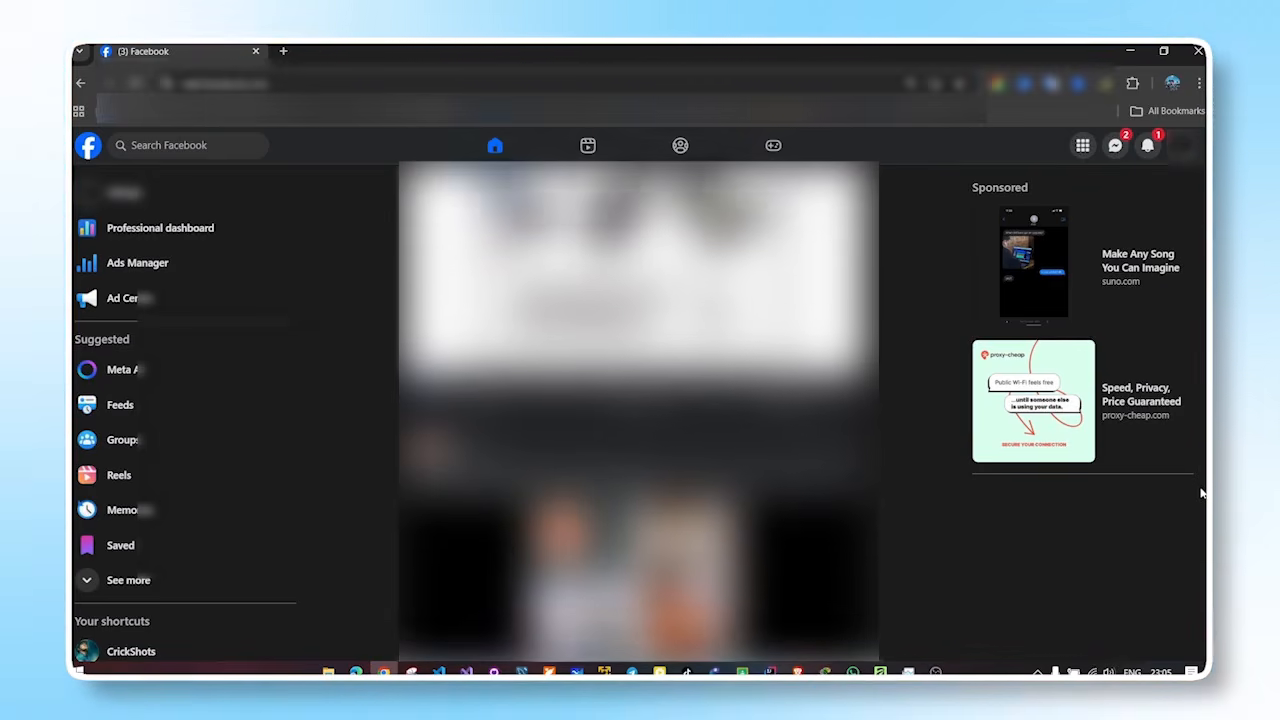
{"action": "scroll", "coordinate": [1203, 505], "scroll_direction": "down", "scroll_amount": 4}
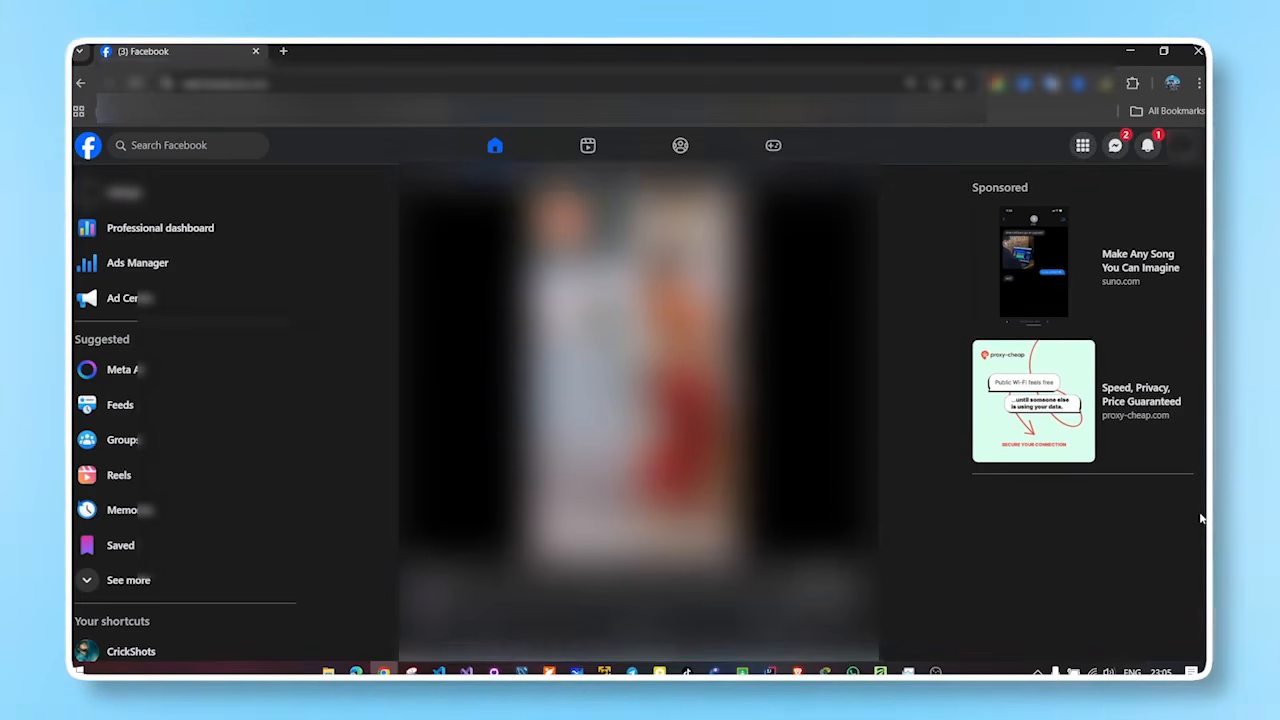
{"action": "scroll", "coordinate": [1202, 540], "scroll_direction": "down", "scroll_amount": 4}
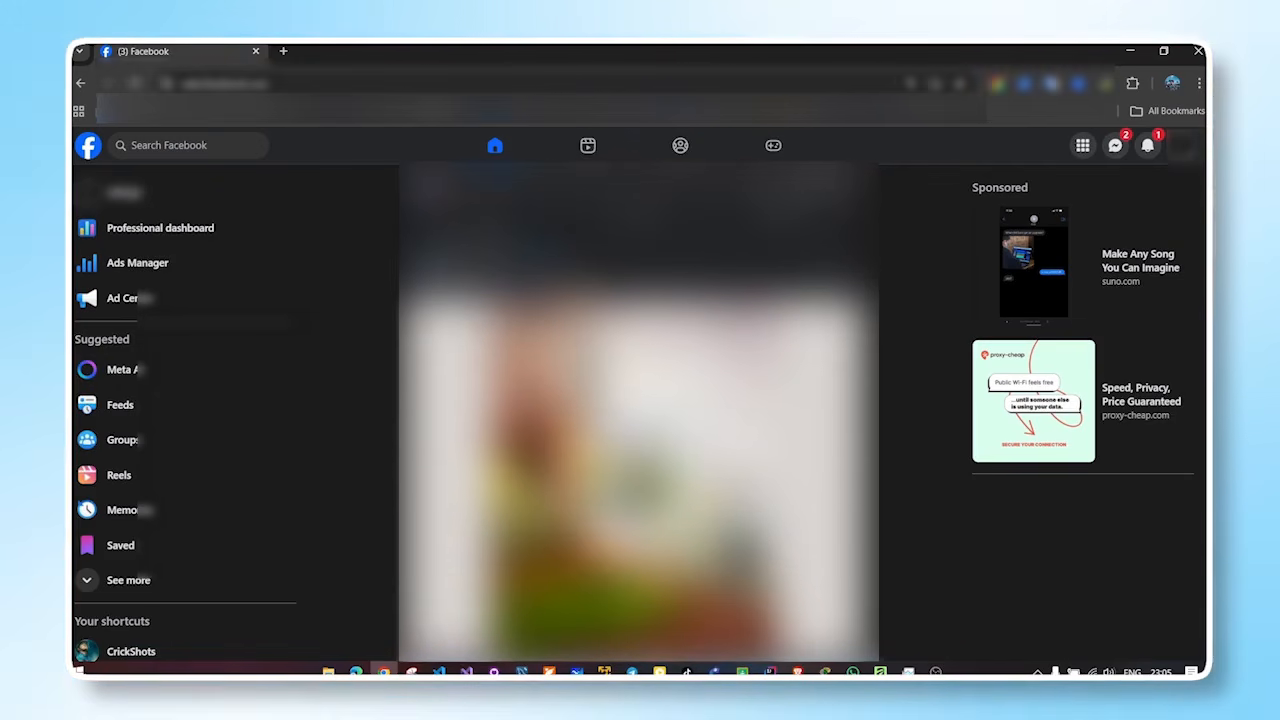
{"action": "scroll", "coordinate": [638, 413], "scroll_direction": "down", "scroll_amount": 4}
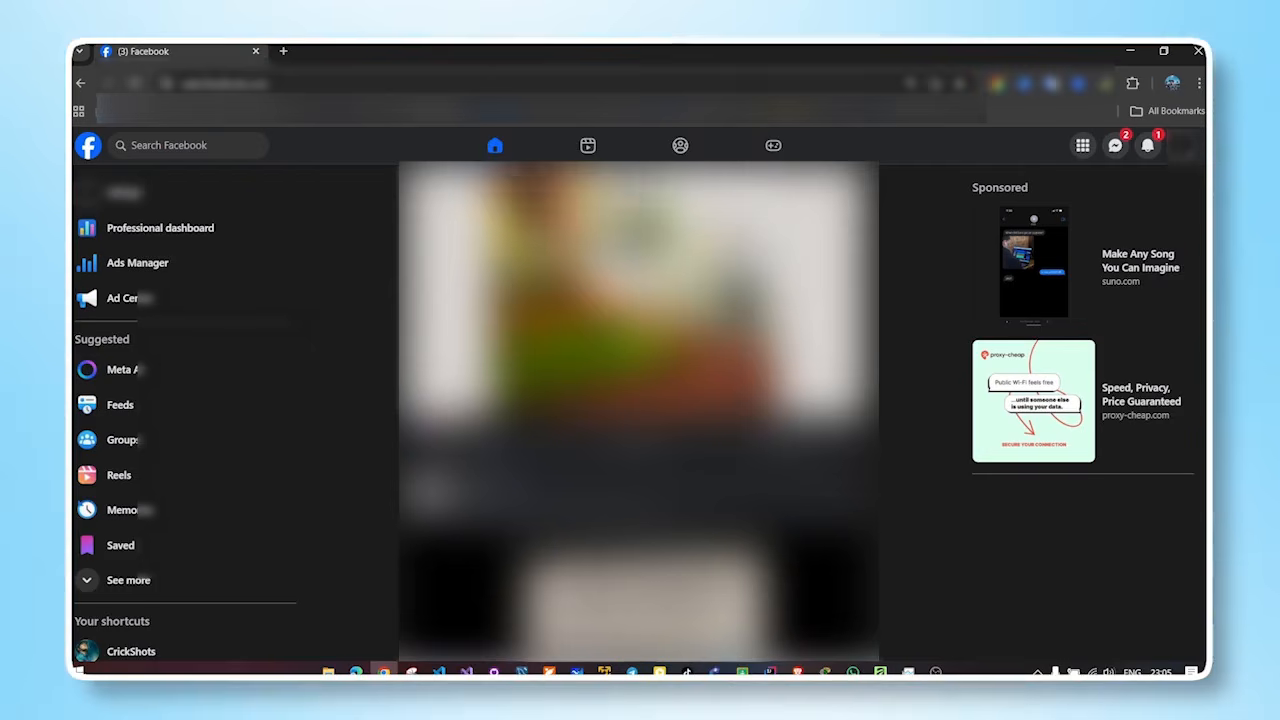
{"action": "scroll", "coordinate": [638, 413], "scroll_direction": "down", "scroll_amount": 4}
{"action": "scroll", "coordinate": [638, 413], "scroll_direction": "down", "scroll_amount": 5}
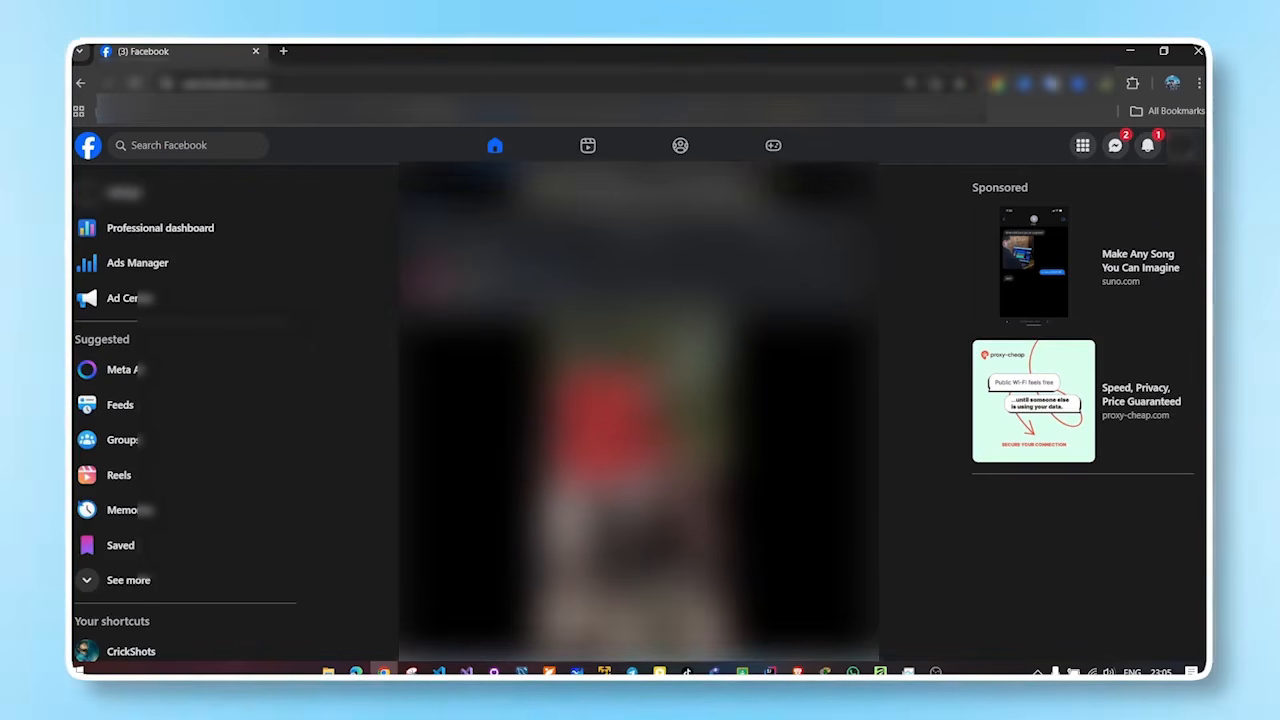
{"action": "scroll", "coordinate": [638, 413], "scroll_direction": "down", "scroll_amount": 4}
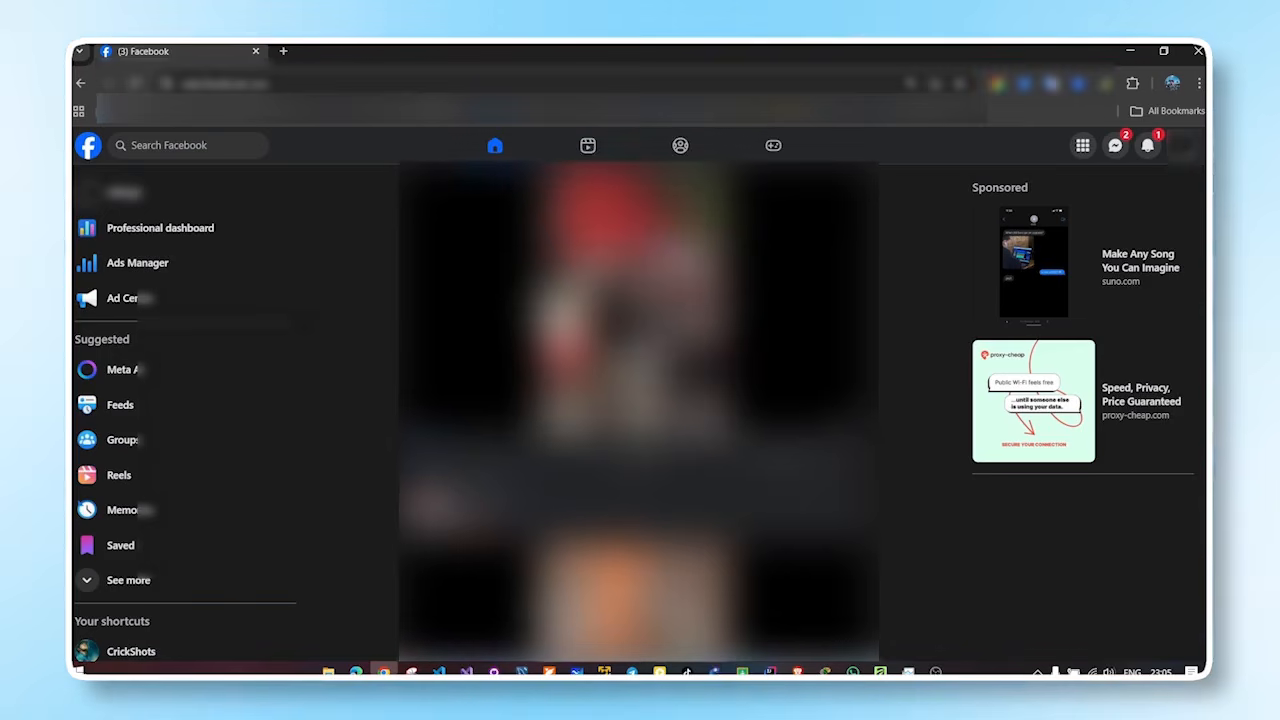
{"action": "scroll", "coordinate": [638, 413], "scroll_direction": "down", "scroll_amount": 3}
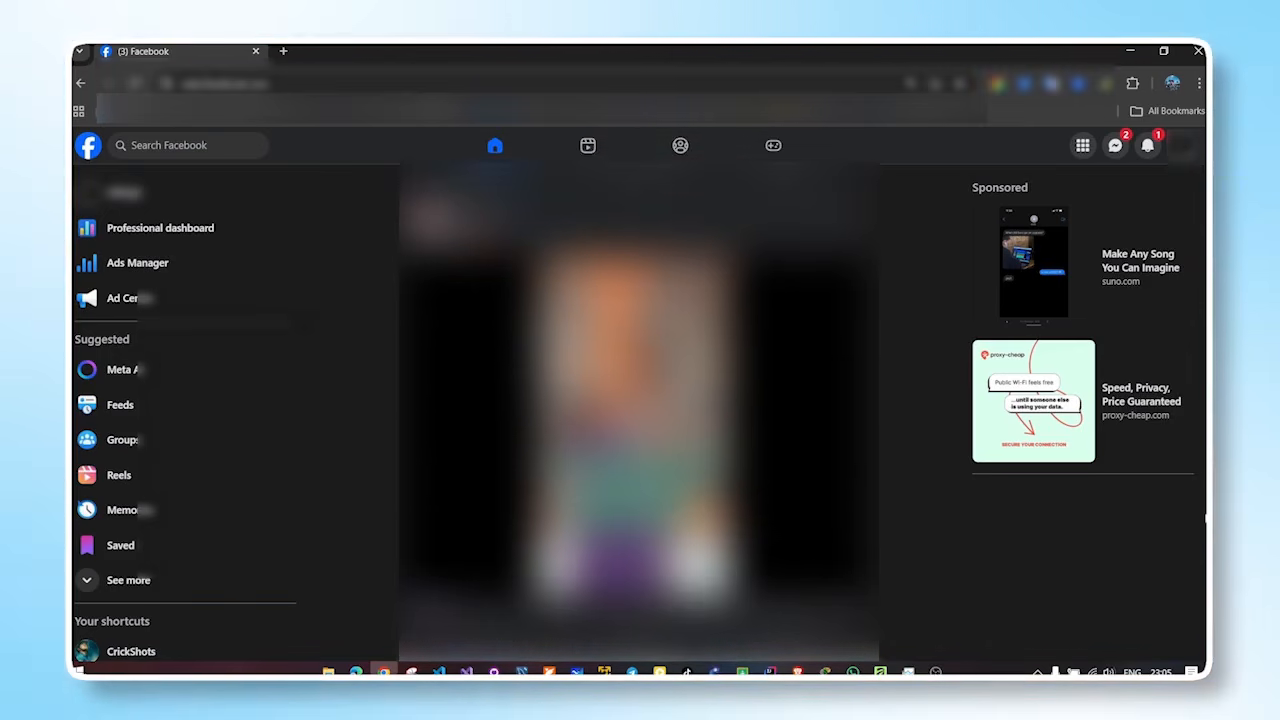
{"action": "scroll", "coordinate": [1203, 551], "scroll_direction": "down", "scroll_amount": 5}
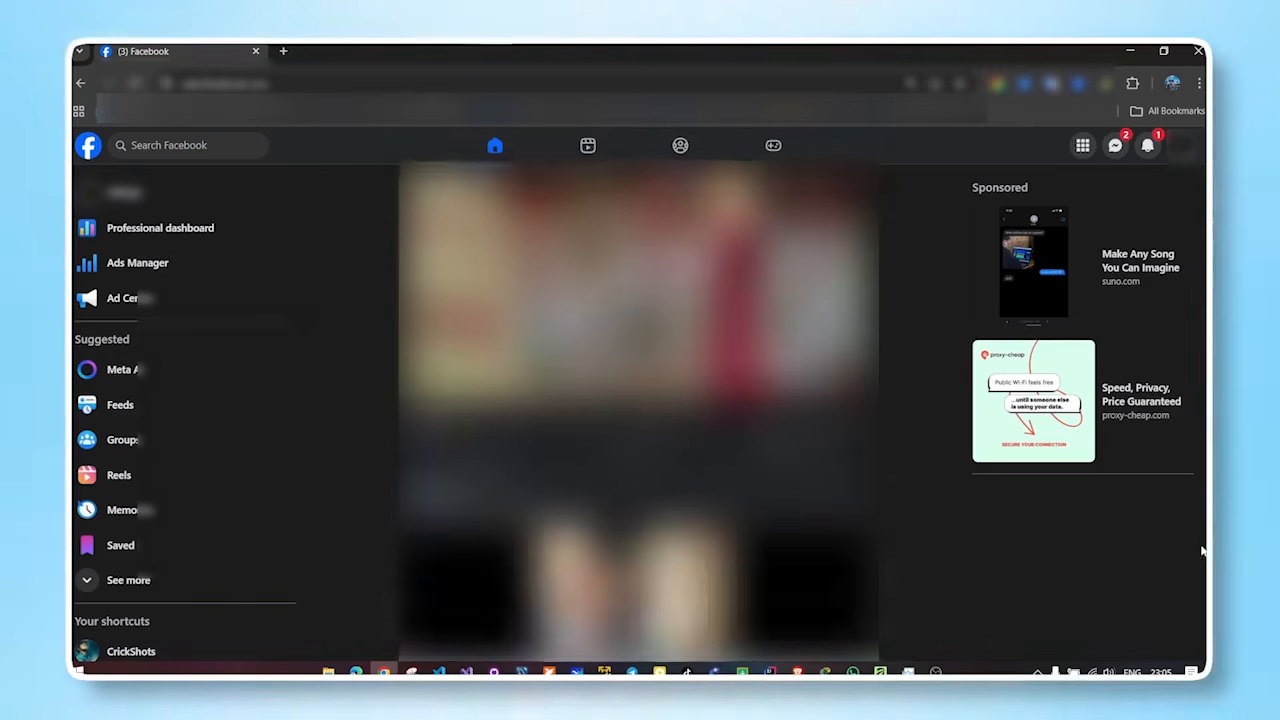
{"action": "scroll", "coordinate": [1203, 551], "scroll_direction": "down", "scroll_amount": 3}
{"action": "scroll", "coordinate": [1203, 578], "scroll_direction": "down", "scroll_amount": 3}
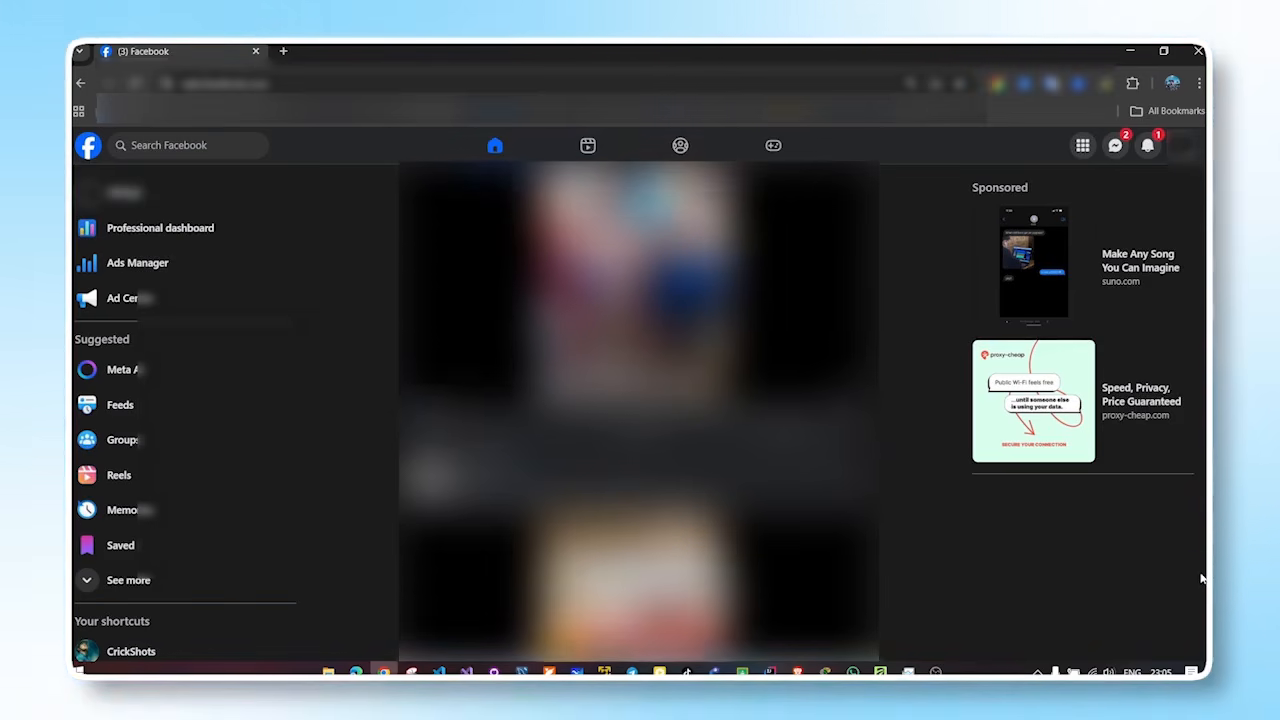
{"action": "scroll", "coordinate": [1203, 578], "scroll_direction": "down", "scroll_amount": 3}
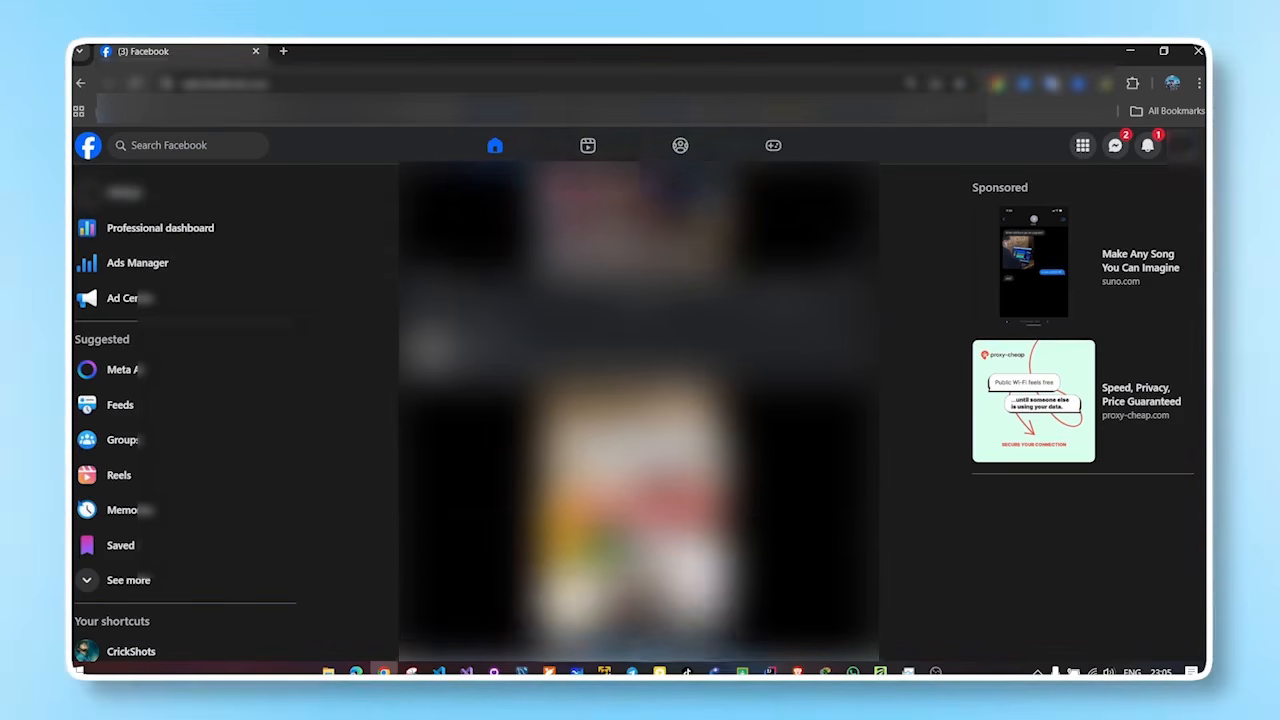
{"action": "scroll", "coordinate": [1203, 578], "scroll_direction": "down", "scroll_amount": 5}
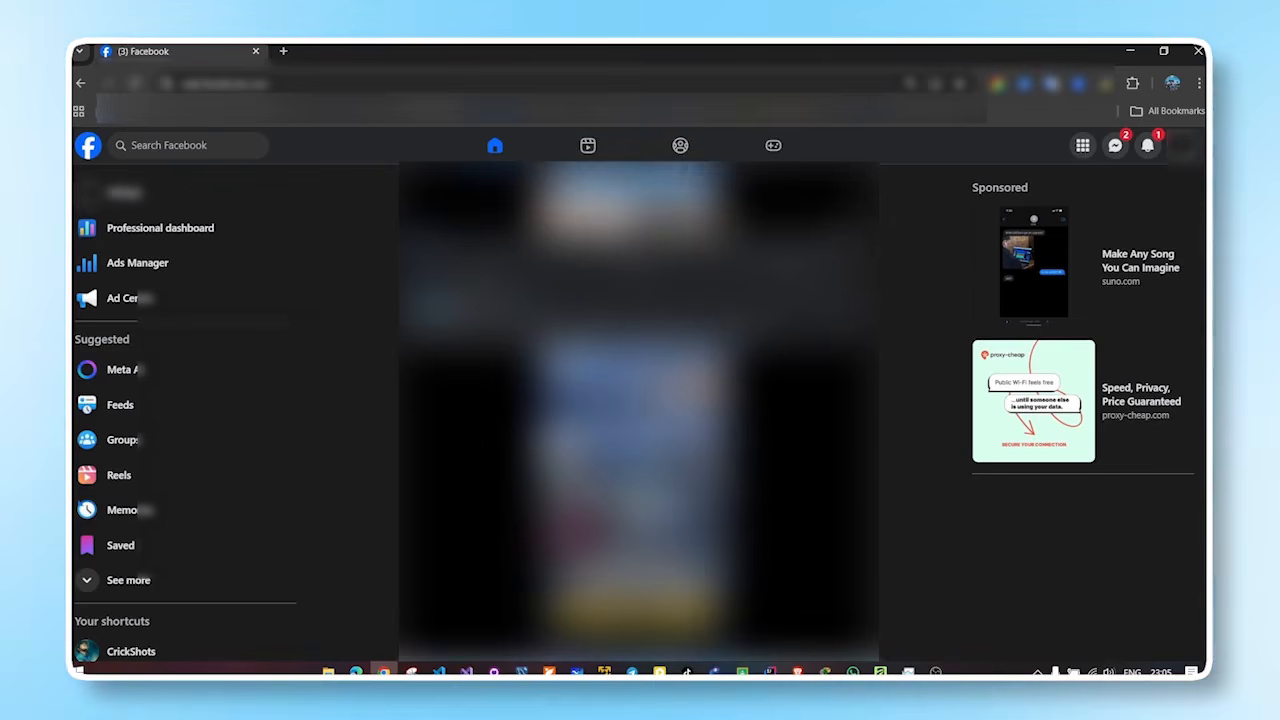
{"action": "scroll", "coordinate": [638, 410], "scroll_direction": "down", "scroll_amount": 5}
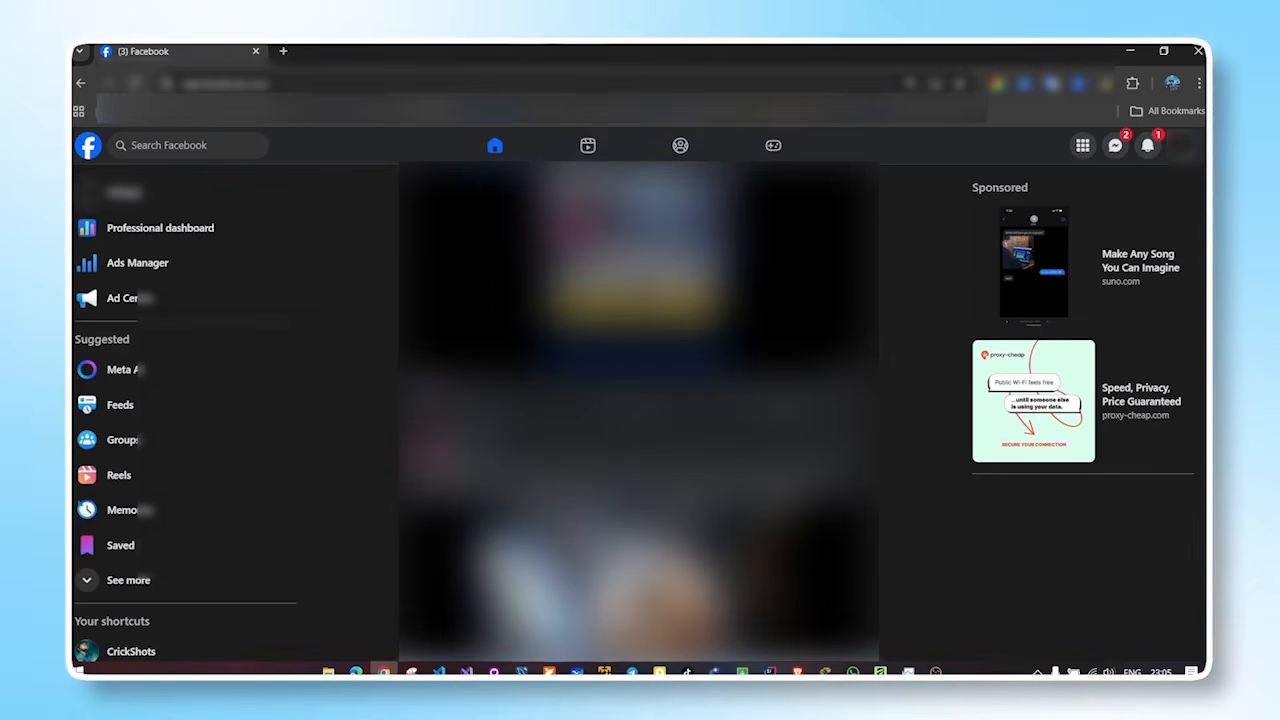
{"action": "scroll", "coordinate": [638, 410], "scroll_direction": "down", "scroll_amount": 4}
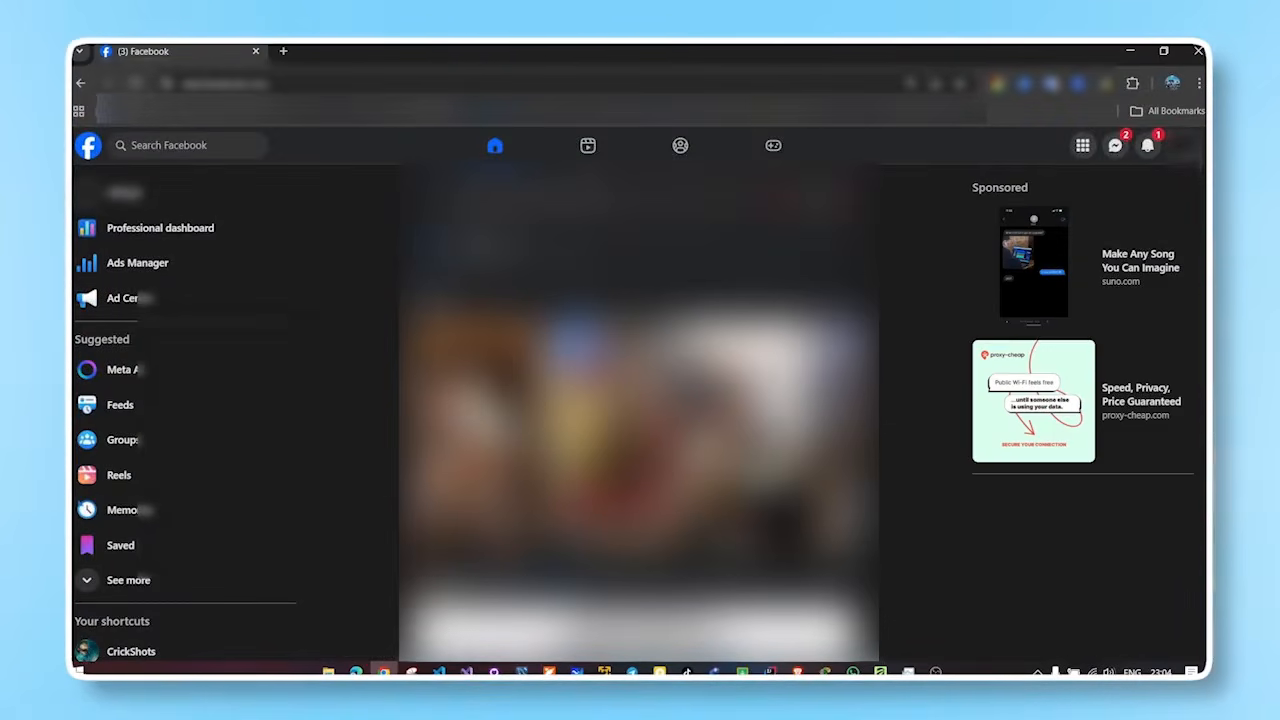
{"action": "scroll", "coordinate": [638, 410], "scroll_direction": "down", "scroll_amount": 5}
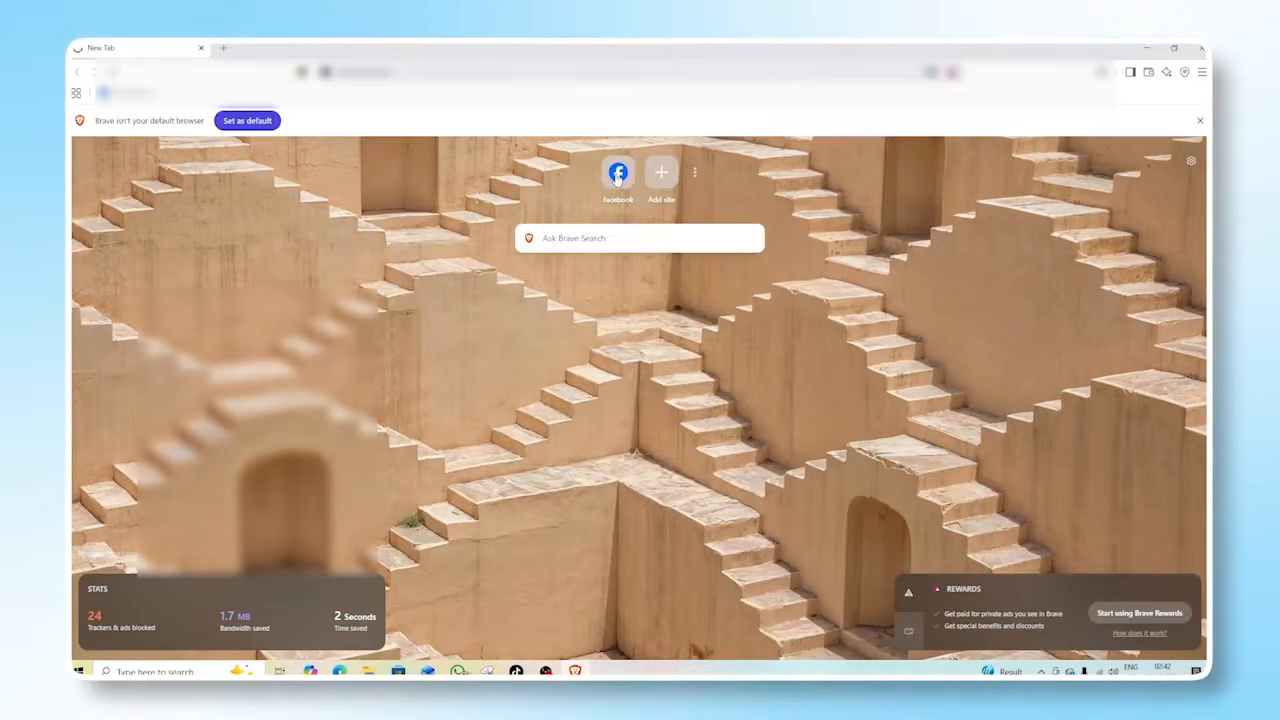
Switch from the personal Facebook profile to the business page's profile.
{"action": "left_click", "coordinate": [616, 172]}
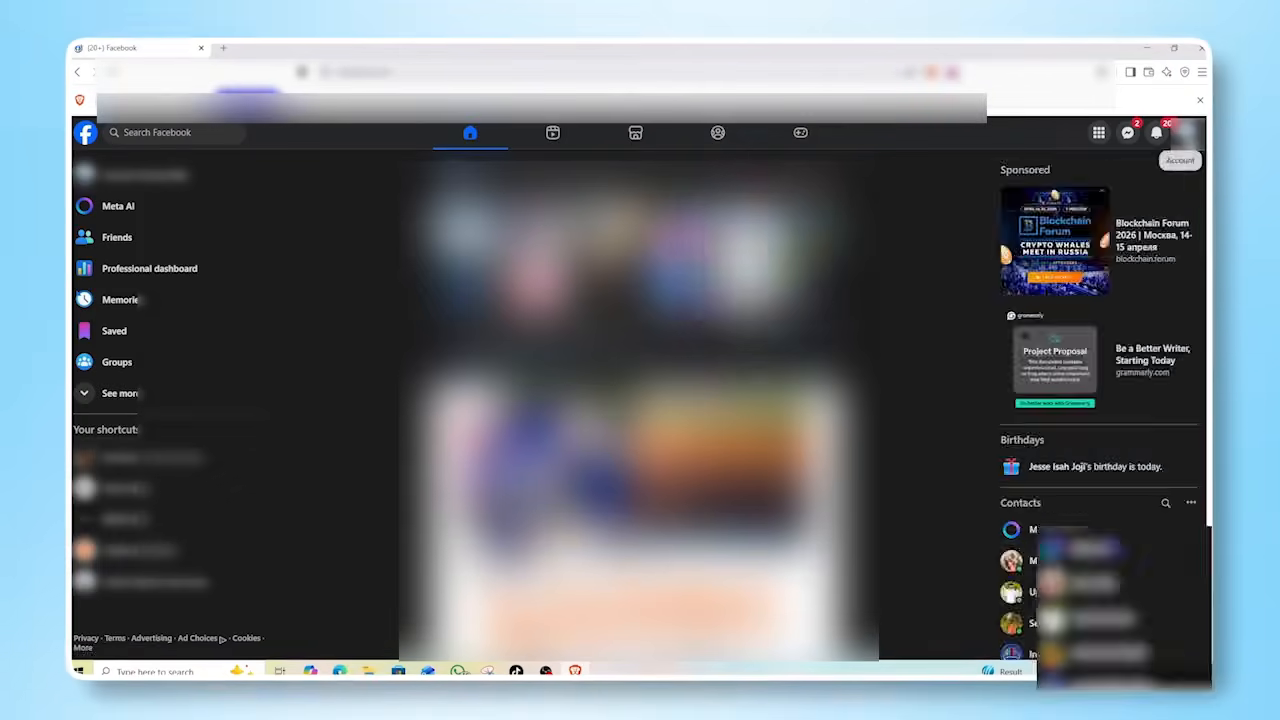
{"action": "left_click", "coordinate": [1186, 132]}
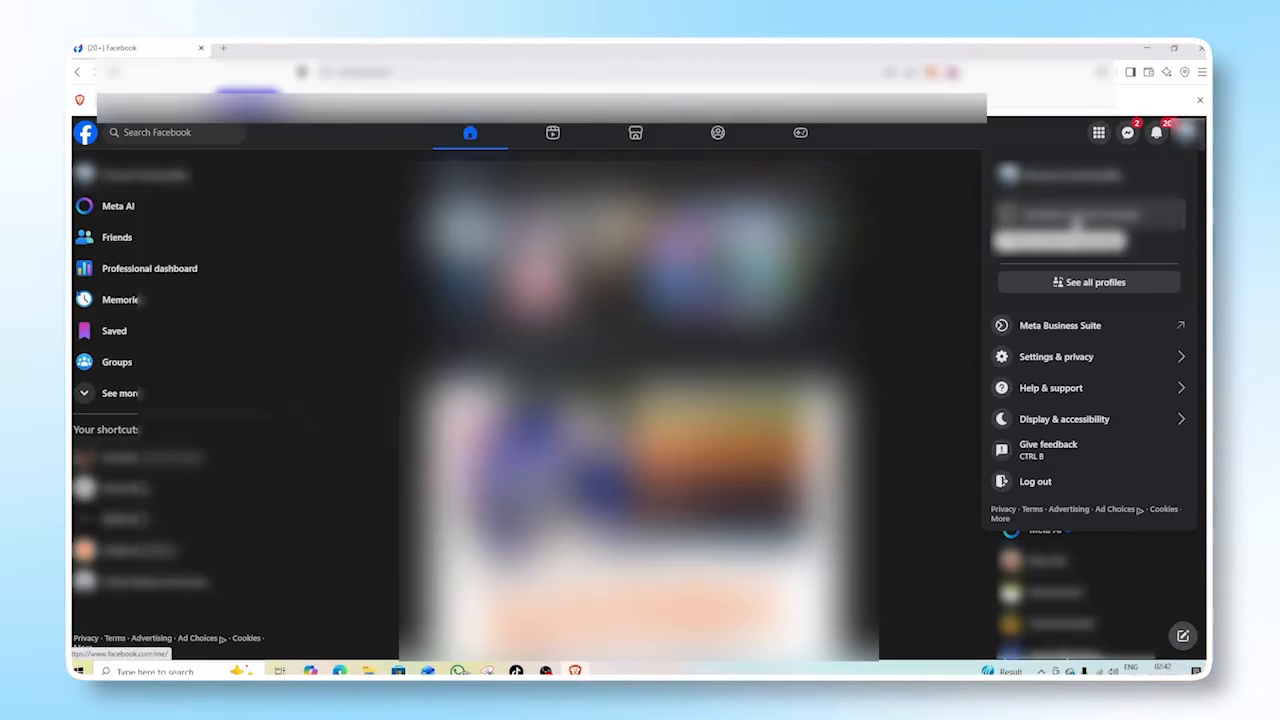
{"action": "left_click", "coordinate": [1075, 222]}
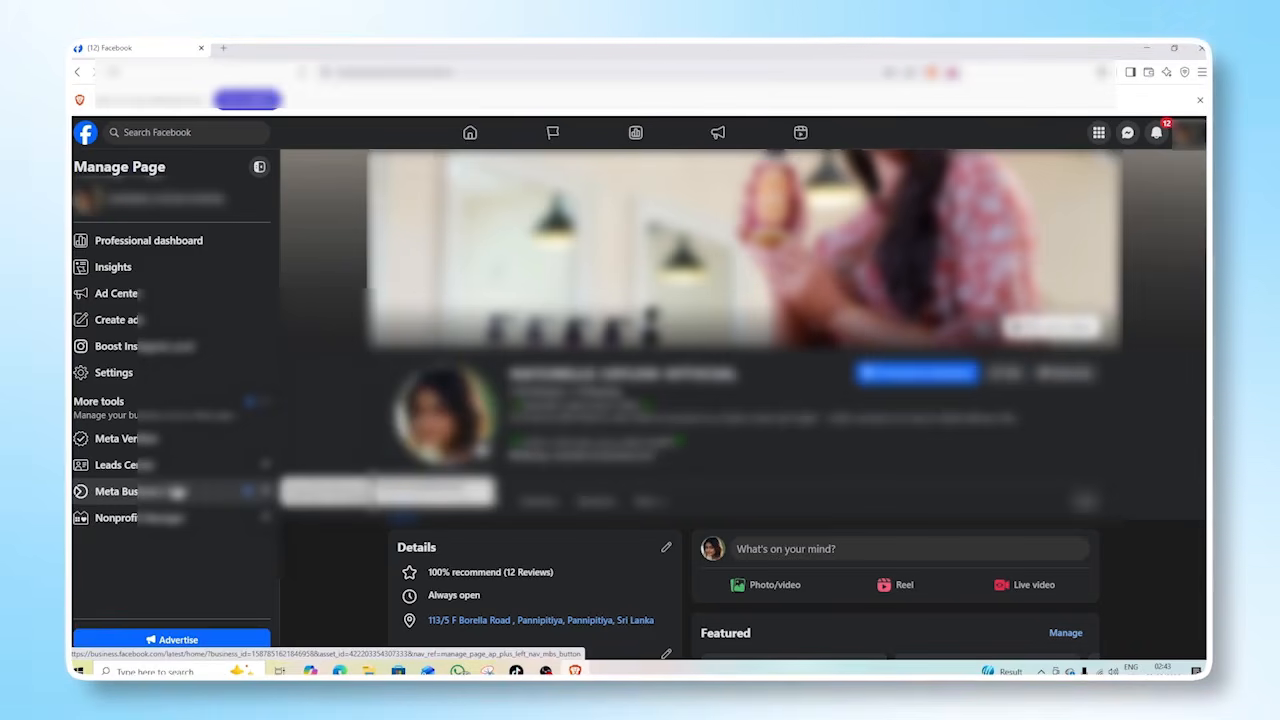
Open Meta Business Suite for the page and go to the Campaigns view of Ads Manager.
{"action": "left_click", "coordinate": [176, 492]}
{"action": "scroll", "coordinate": [312, 228], "scroll_direction": "up", "scroll_amount": 10}
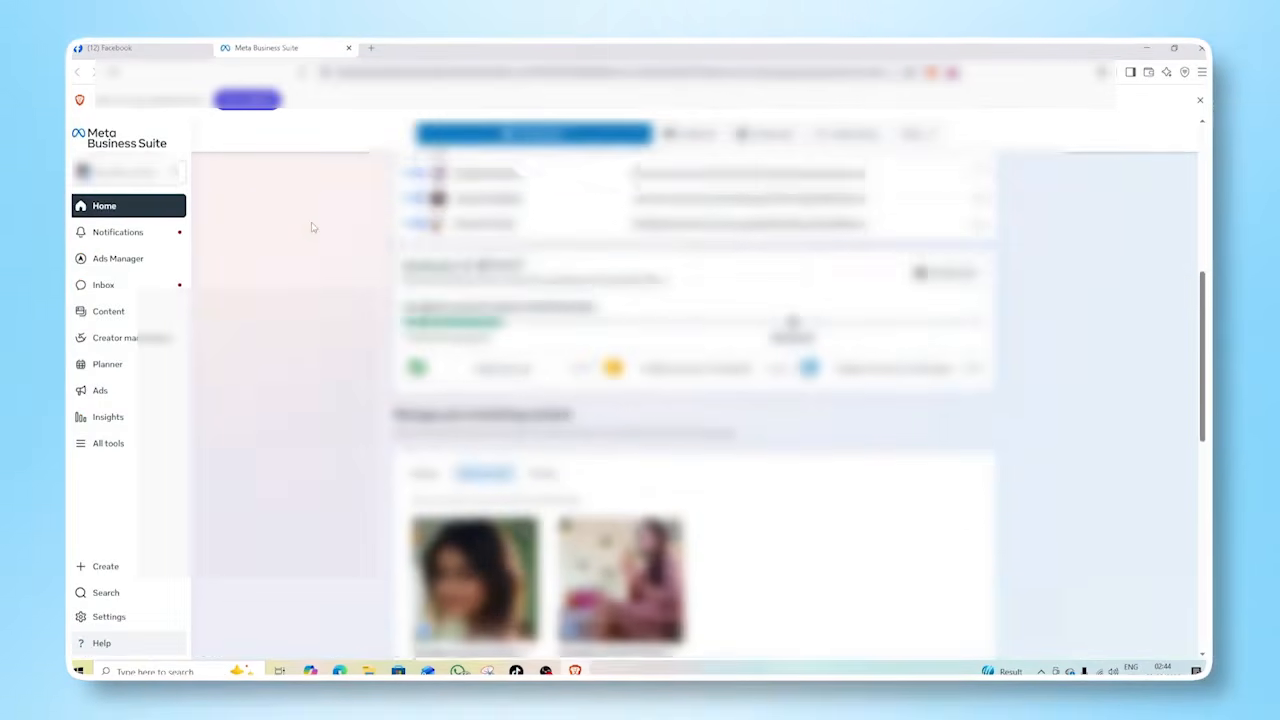
{"action": "scroll", "coordinate": [312, 228], "scroll_direction": "up", "scroll_amount": 1}
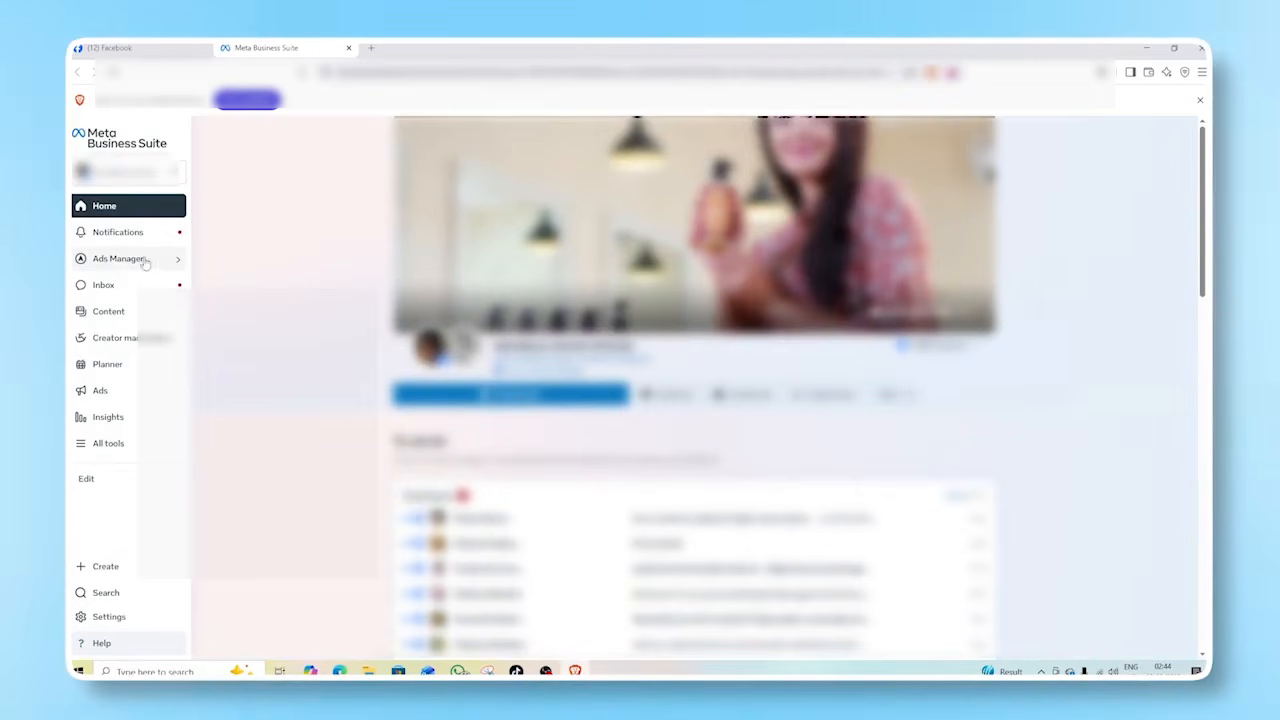
{"action": "mouse_move", "coordinate": [117, 266]}
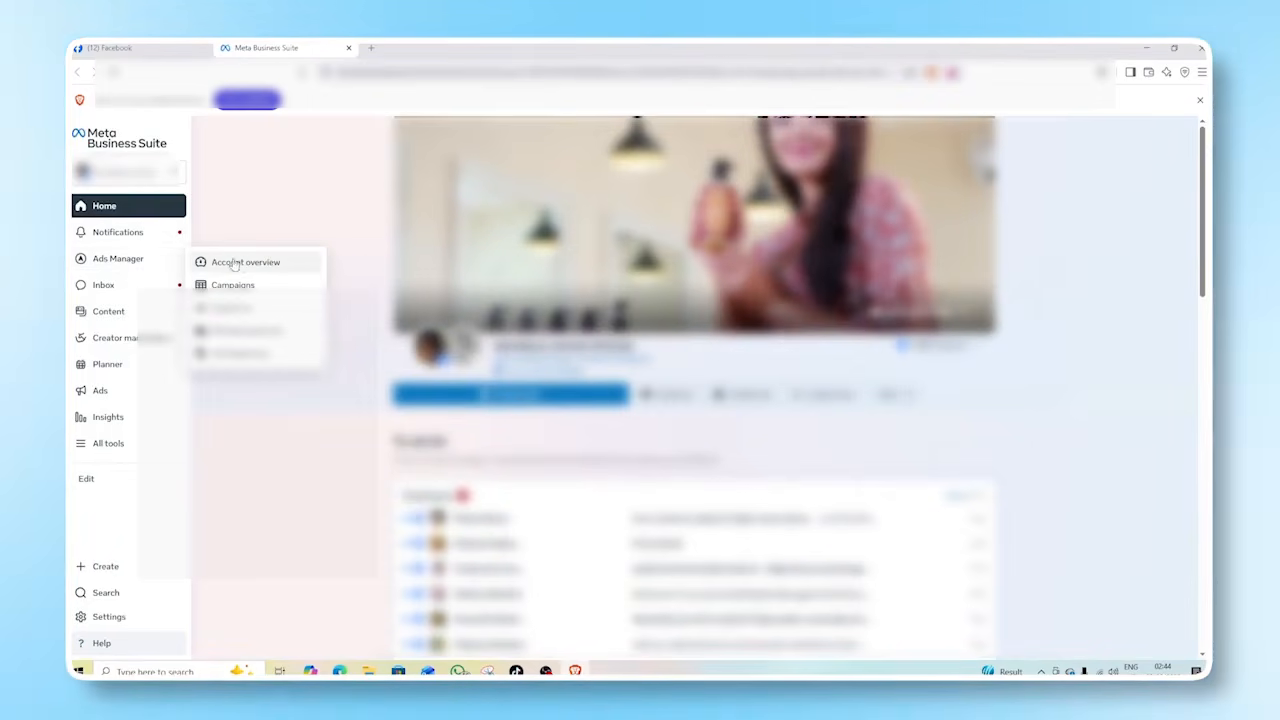
{"action": "left_click", "coordinate": [247, 288]}
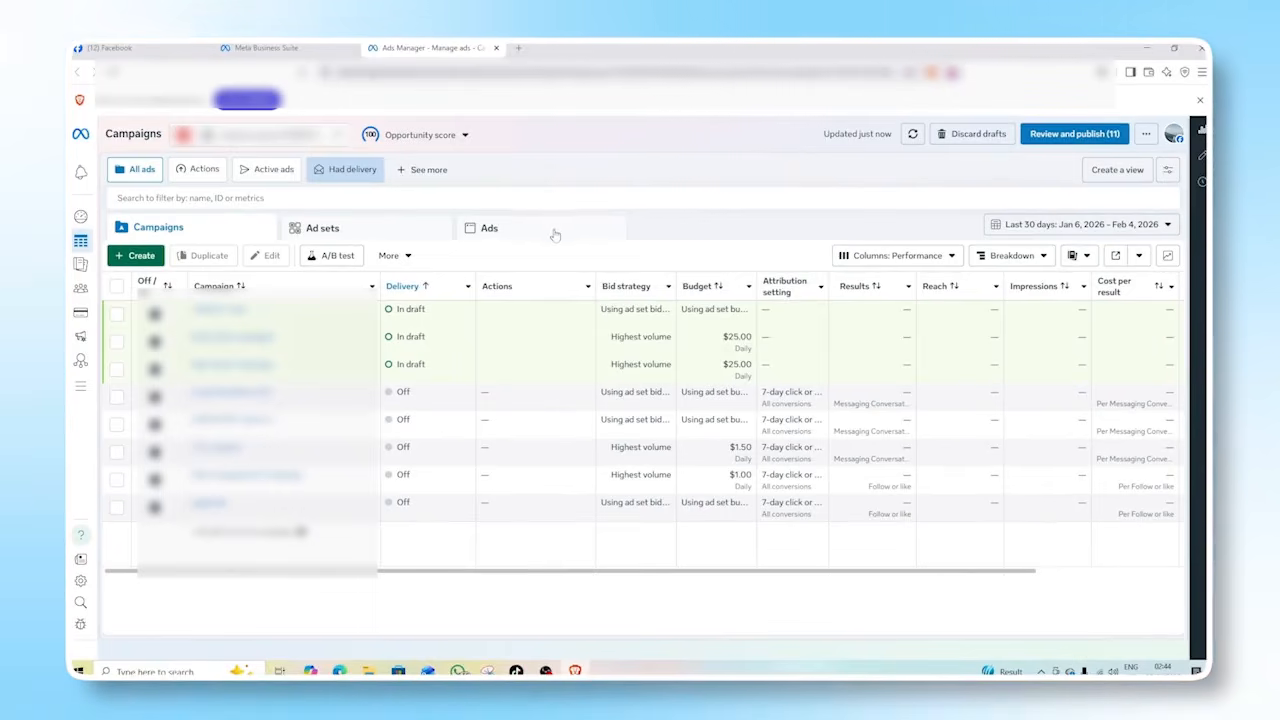
Create a new campaign with the Engagement objective and the manual engagement campaign setup.
{"action": "left_click", "coordinate": [131, 256]}
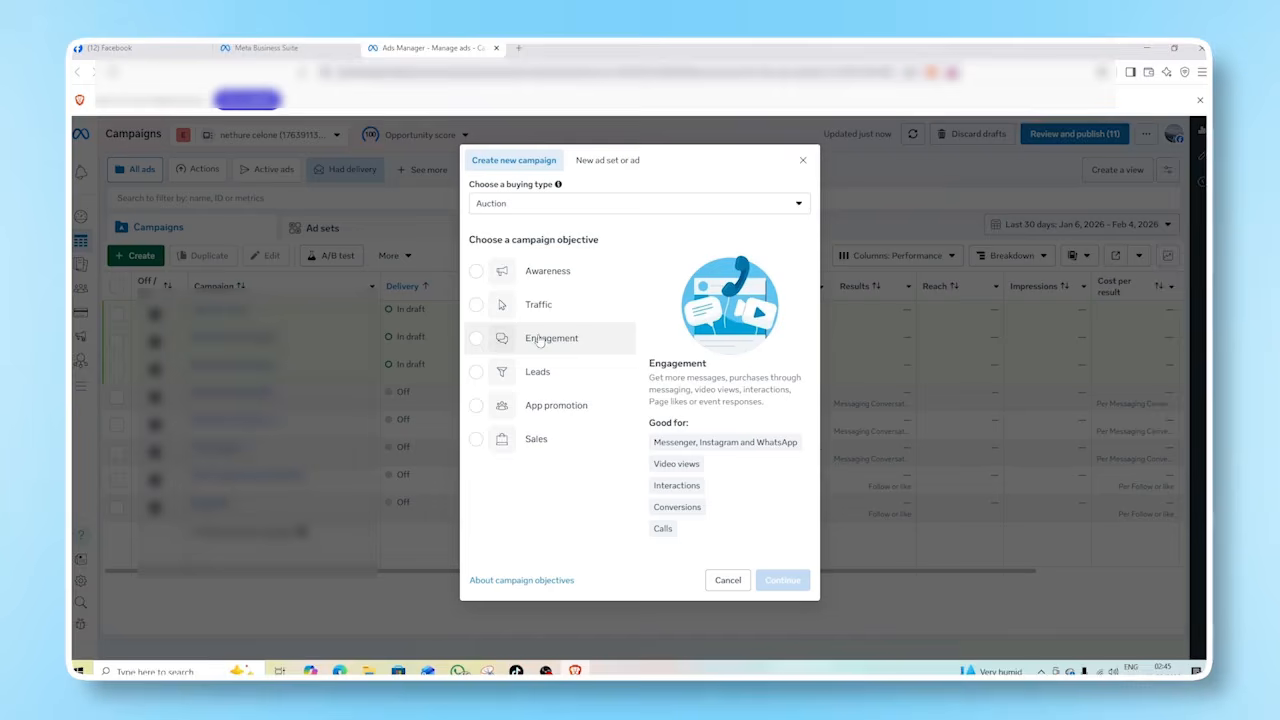
{"action": "left_click", "coordinate": [475, 343]}
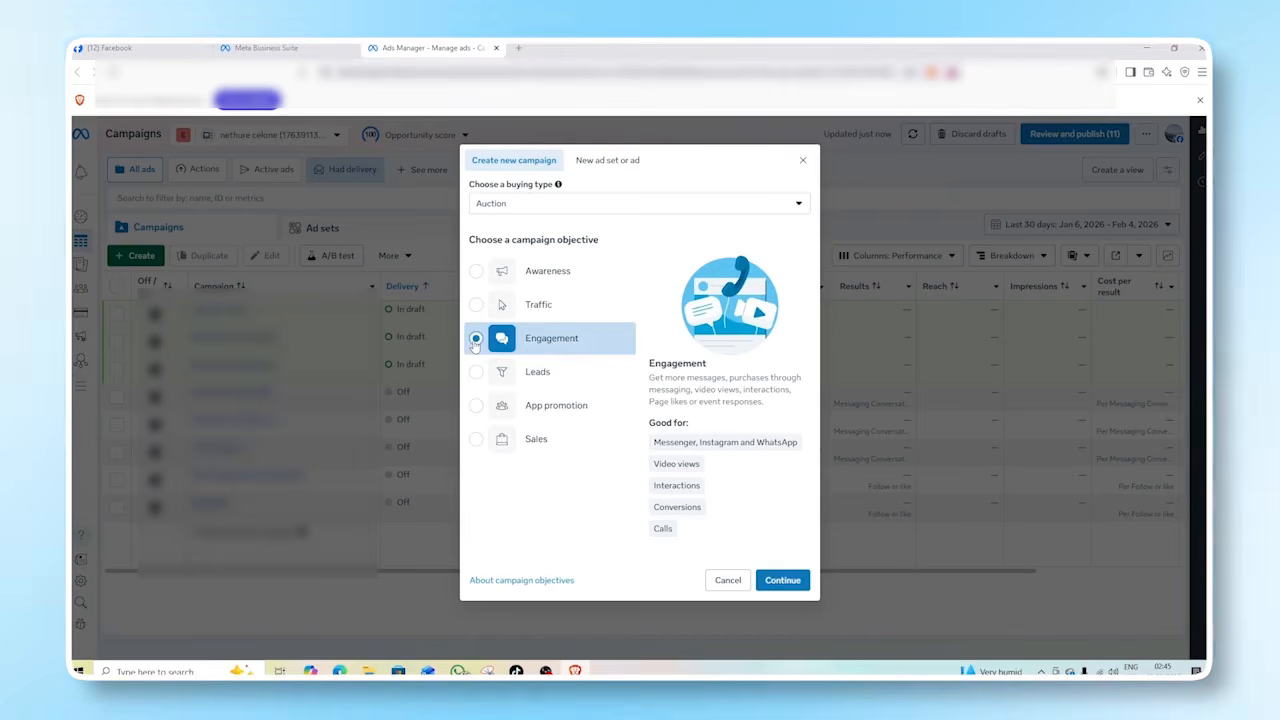
{"action": "left_click", "coordinate": [783, 581]}
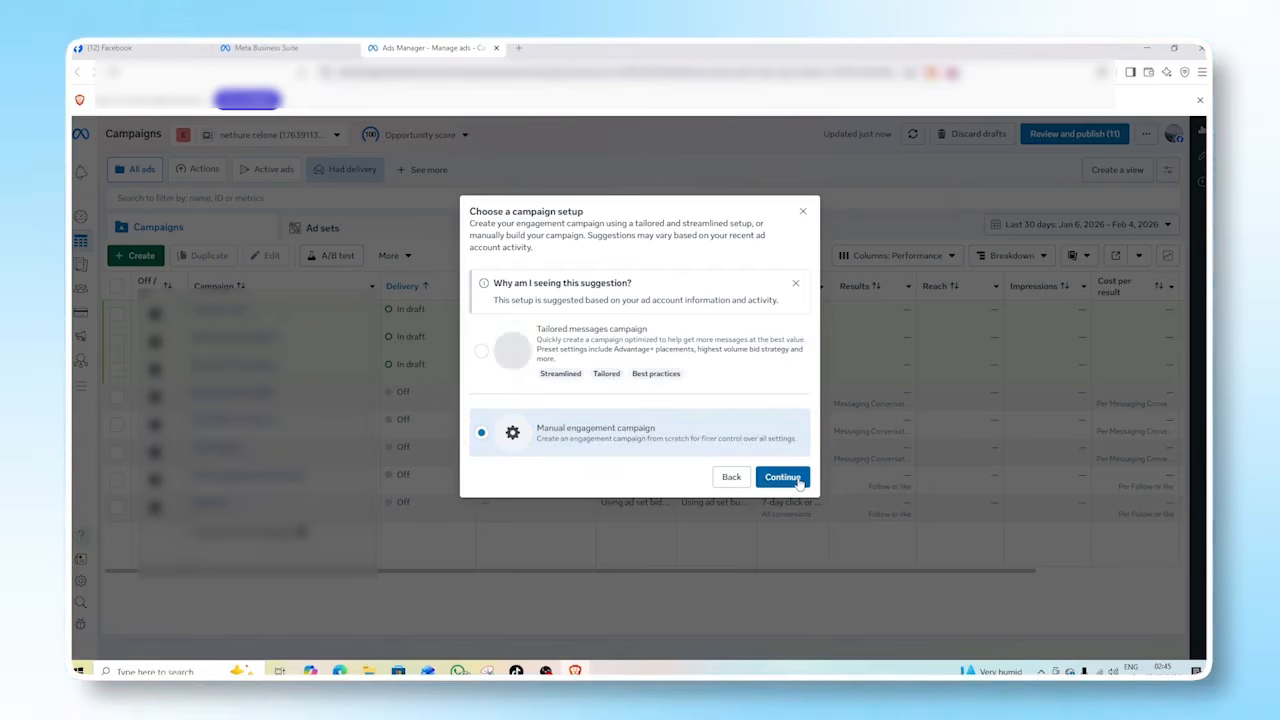
{"action": "left_click", "coordinate": [782, 477]}
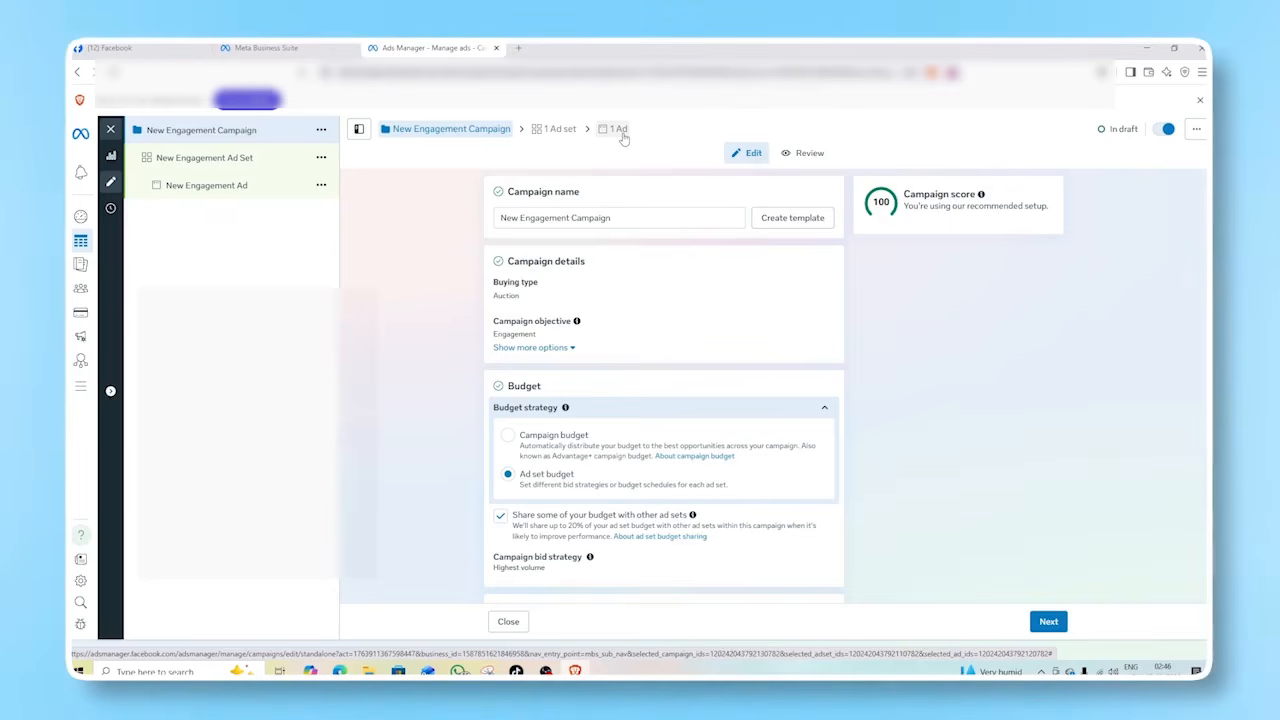
Rename the campaign as "test like", review its budget and category settings, and continue to the ad set.
{"action": "triple_click", "coordinate": [615, 218]}
{"action": "key", "text": "BackSpace"}
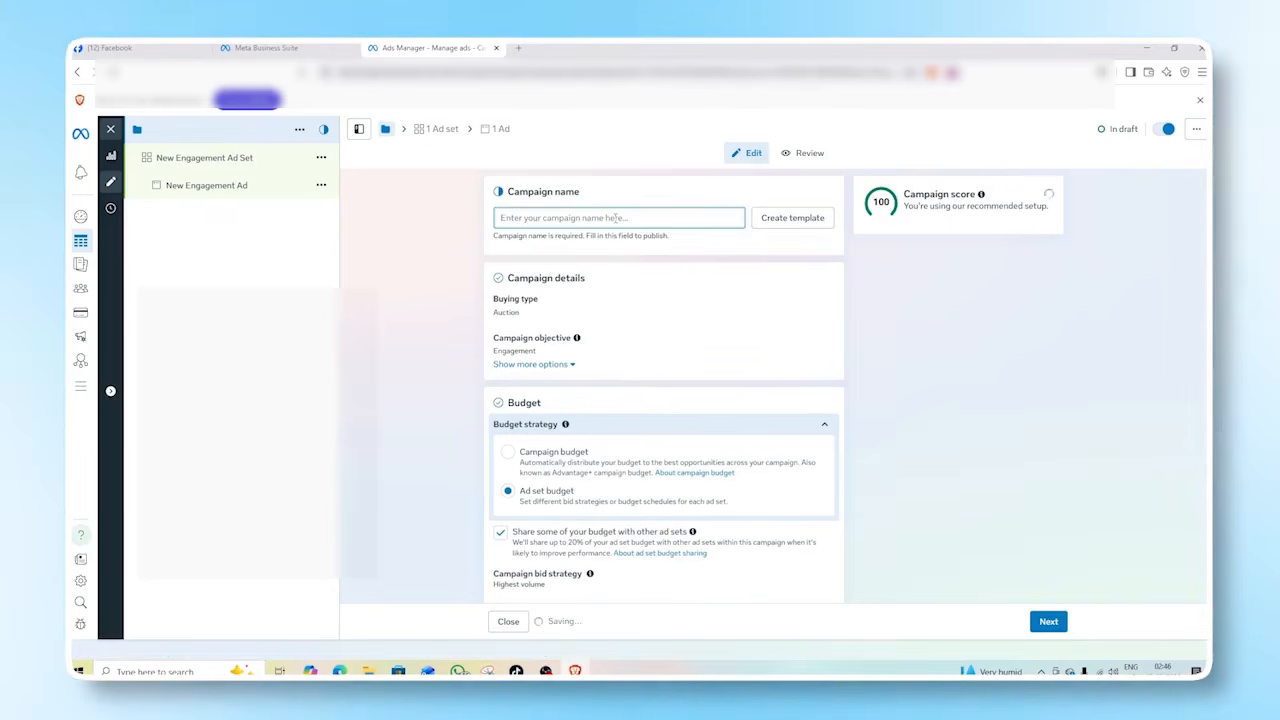
{"action": "type", "text": "test like"}
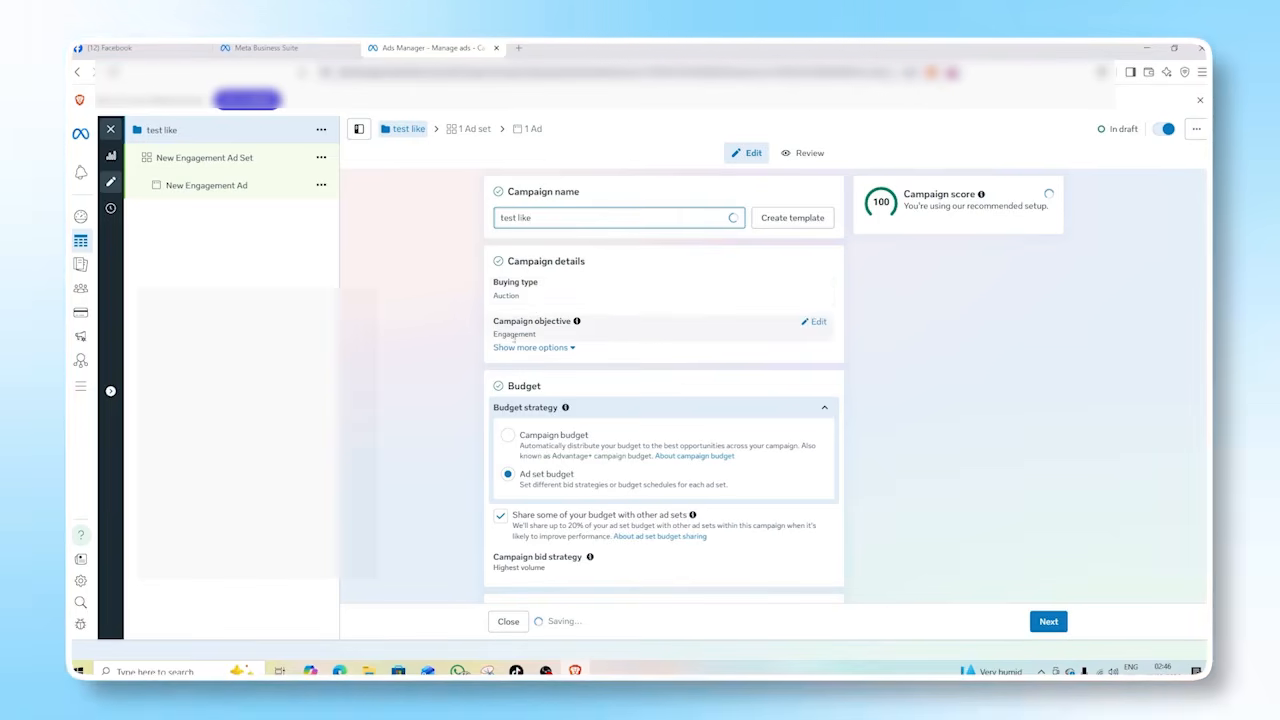
{"action": "scroll", "coordinate": [532, 290], "scroll_direction": "down", "scroll_amount": 2}
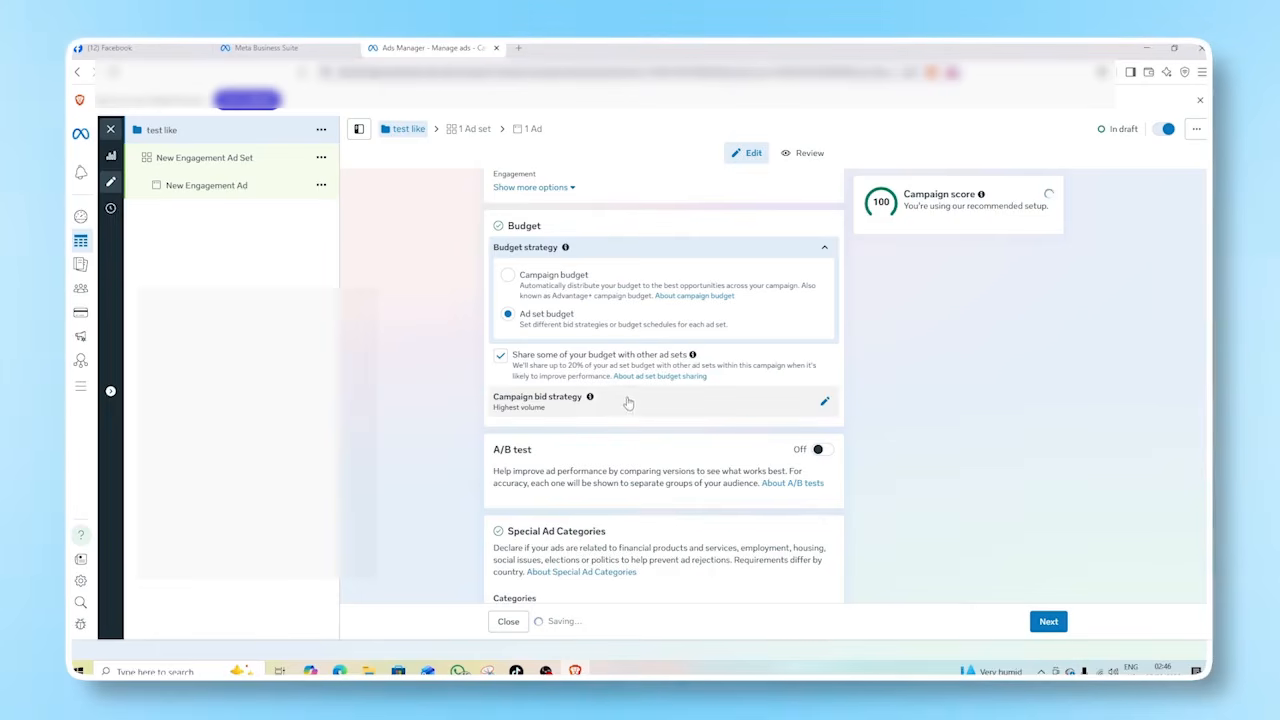
{"action": "scroll", "coordinate": [626, 402], "scroll_direction": "down", "scroll_amount": 1}
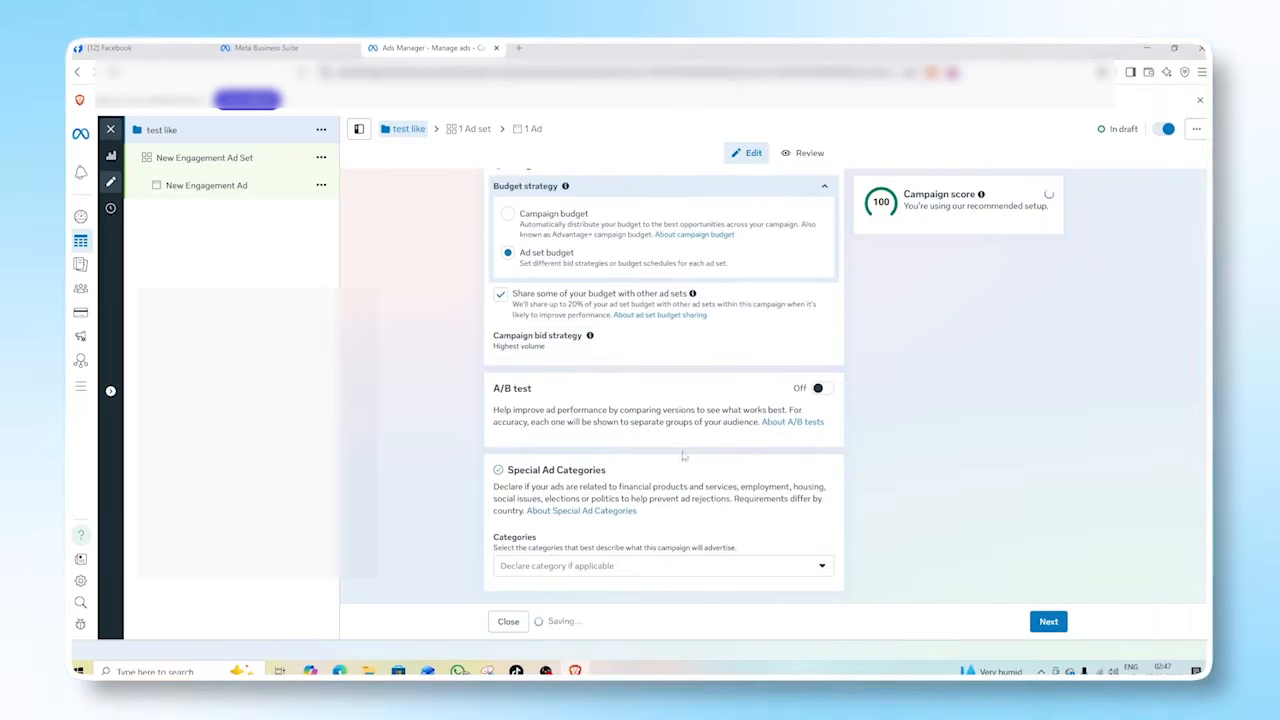
{"action": "left_click", "coordinate": [1048, 622]}
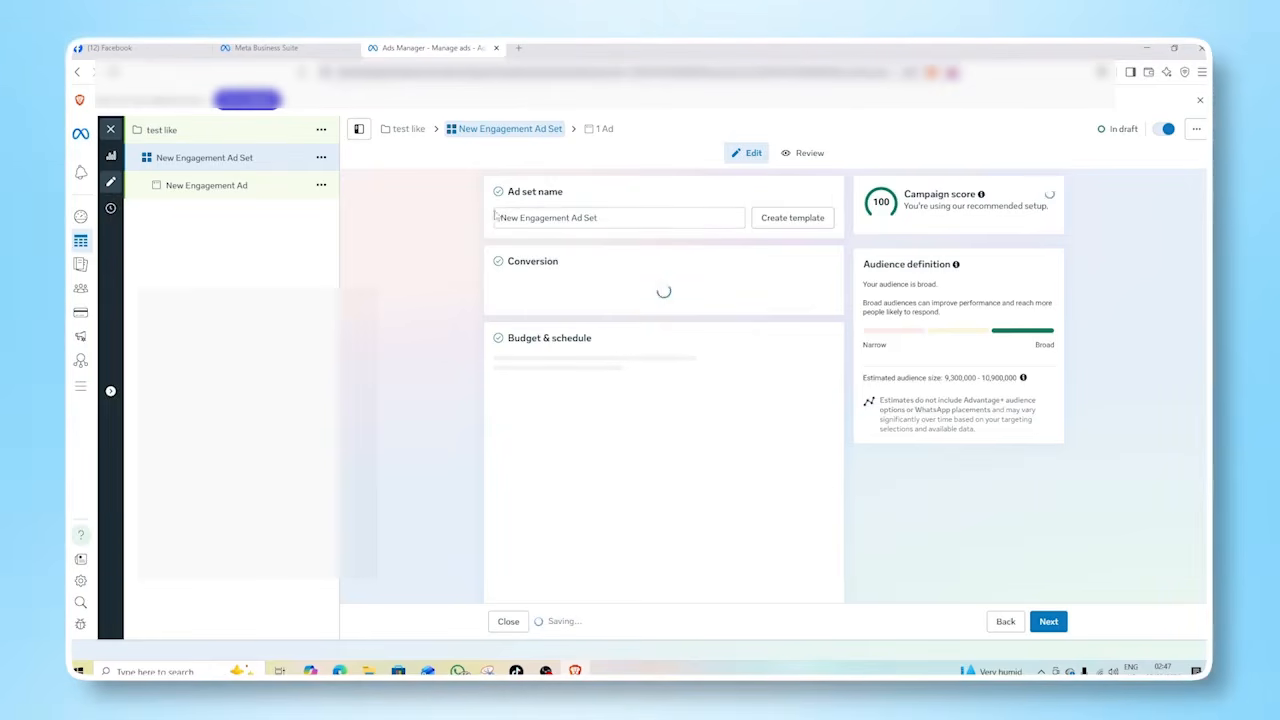
Append "test like" to the ad set's name.
{"action": "left_click", "coordinate": [598, 218]}
{"action": "type", "text": "test like"}
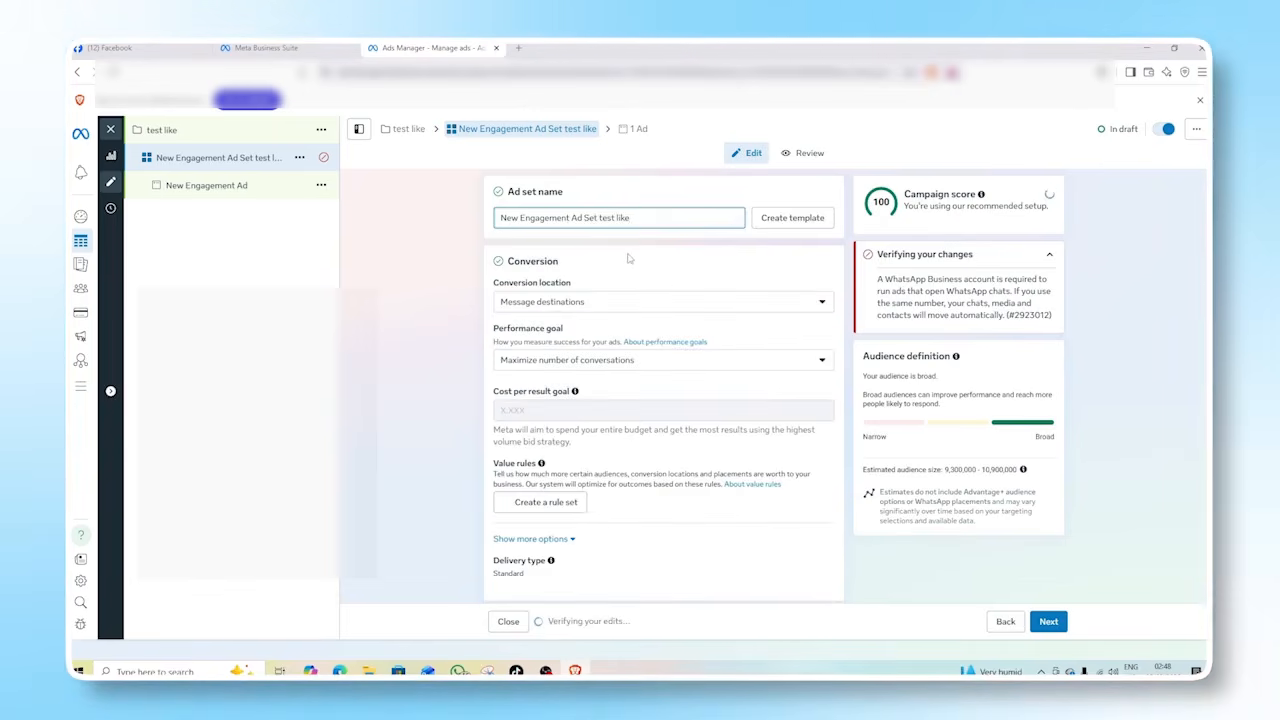
Set the ad set's conversion location to Instagram or Facebook and its performance goal to Maximize number of Page likes.
{"action": "left_click", "coordinate": [605, 304]}
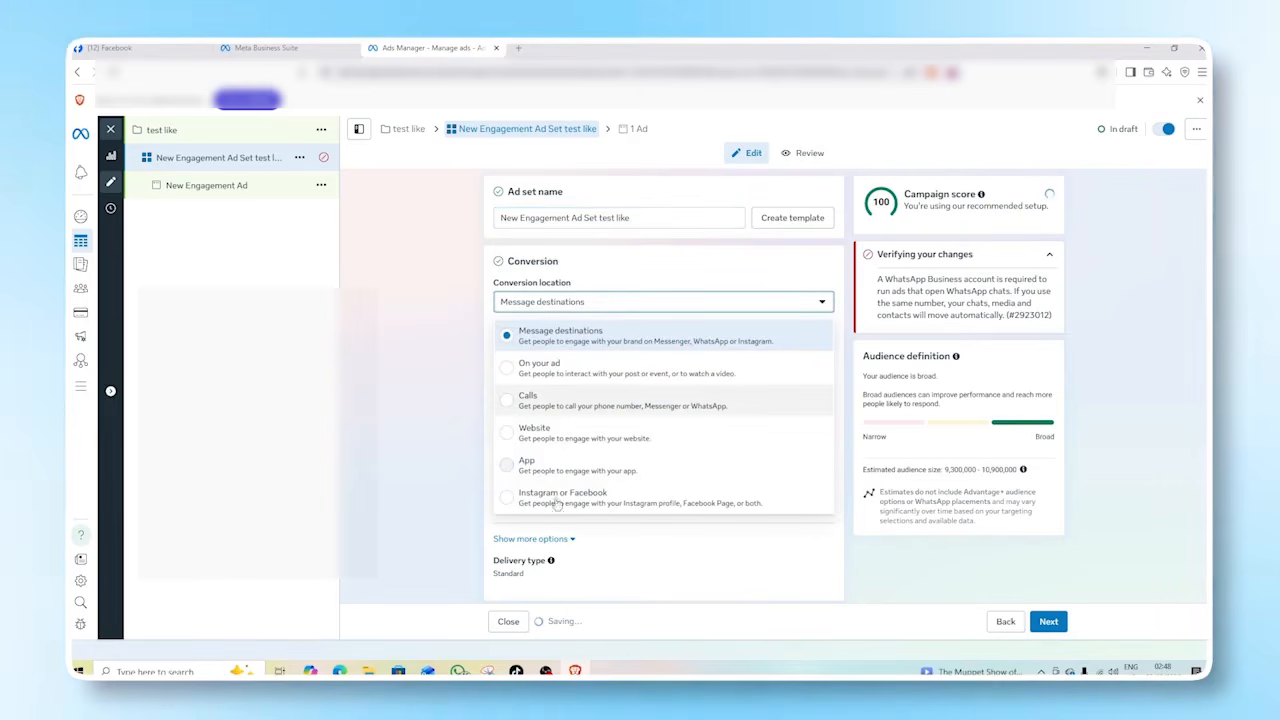
{"action": "scroll", "coordinate": [540, 490], "scroll_direction": "down", "scroll_amount": 3}
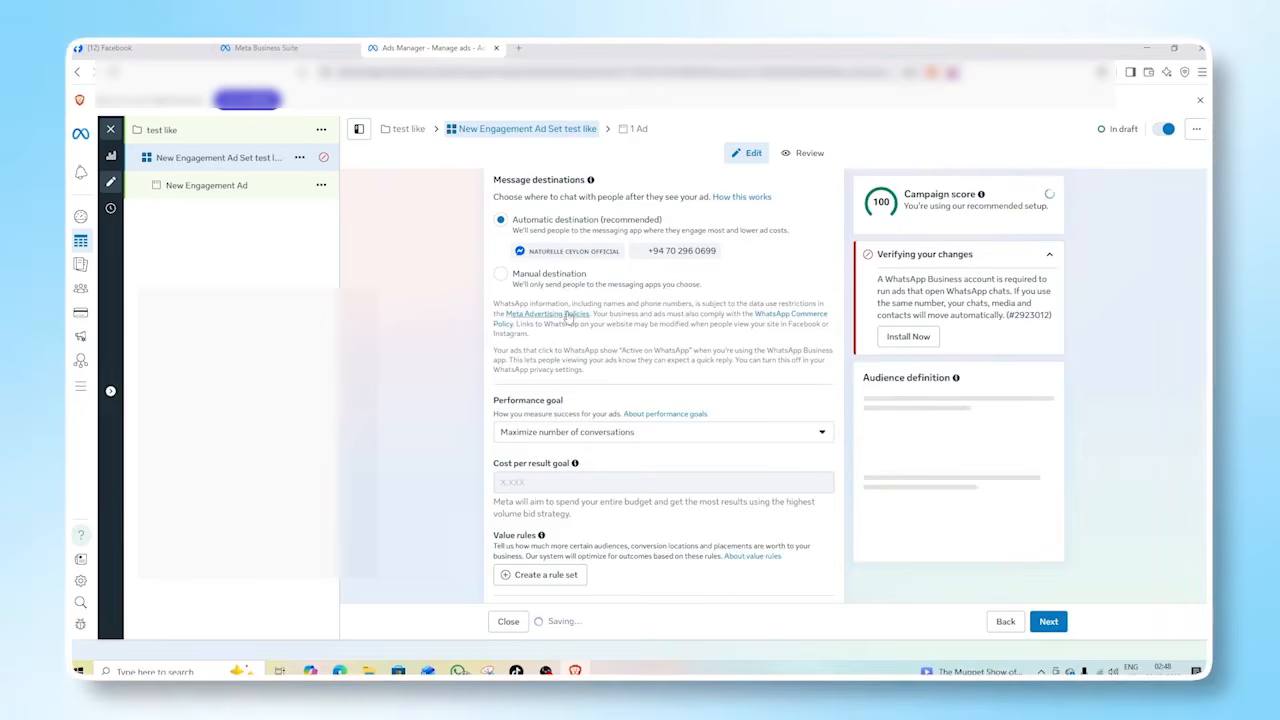
{"action": "scroll", "coordinate": [568, 317], "scroll_direction": "up", "scroll_amount": 4}
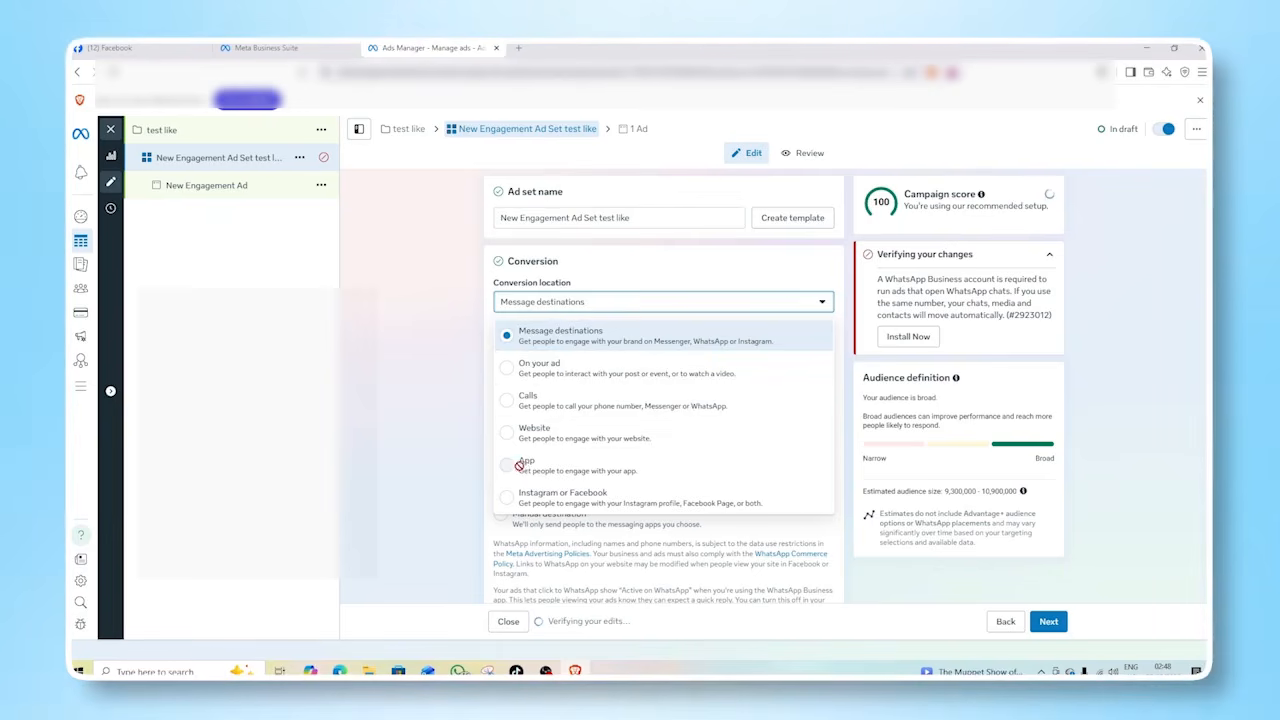
{"action": "left_click", "coordinate": [563, 497]}
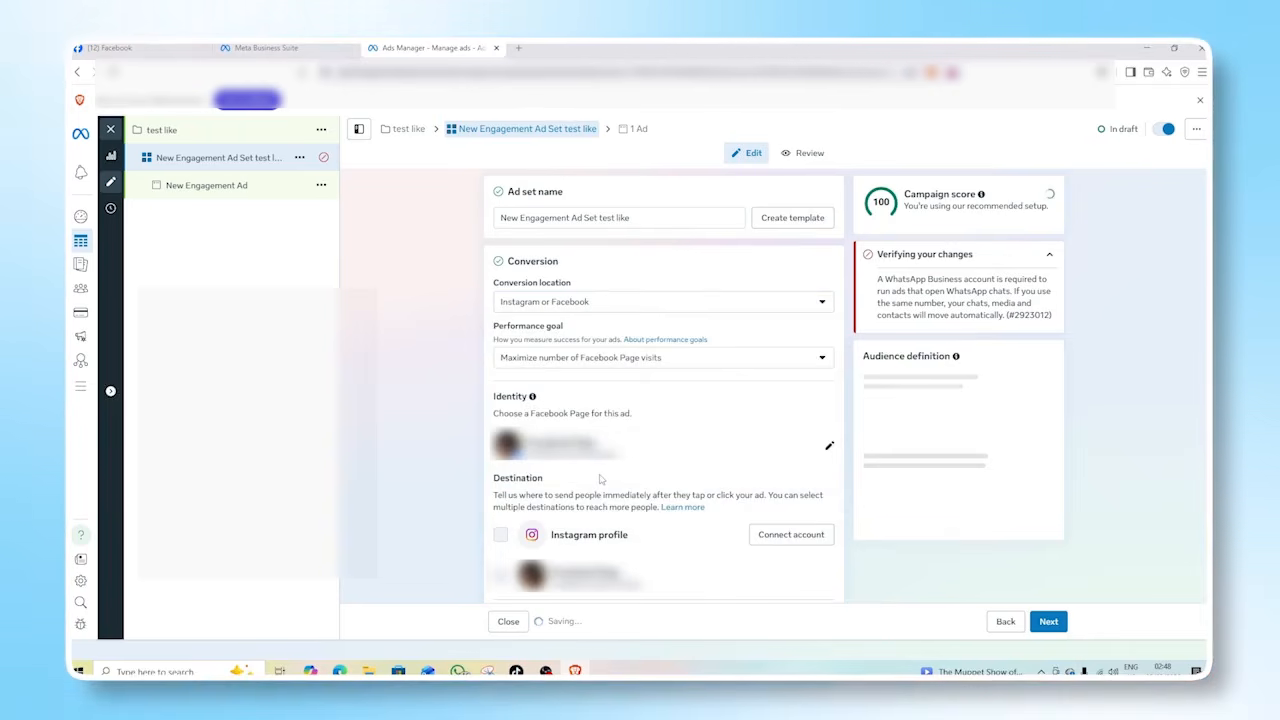
{"action": "left_click", "coordinate": [640, 359]}
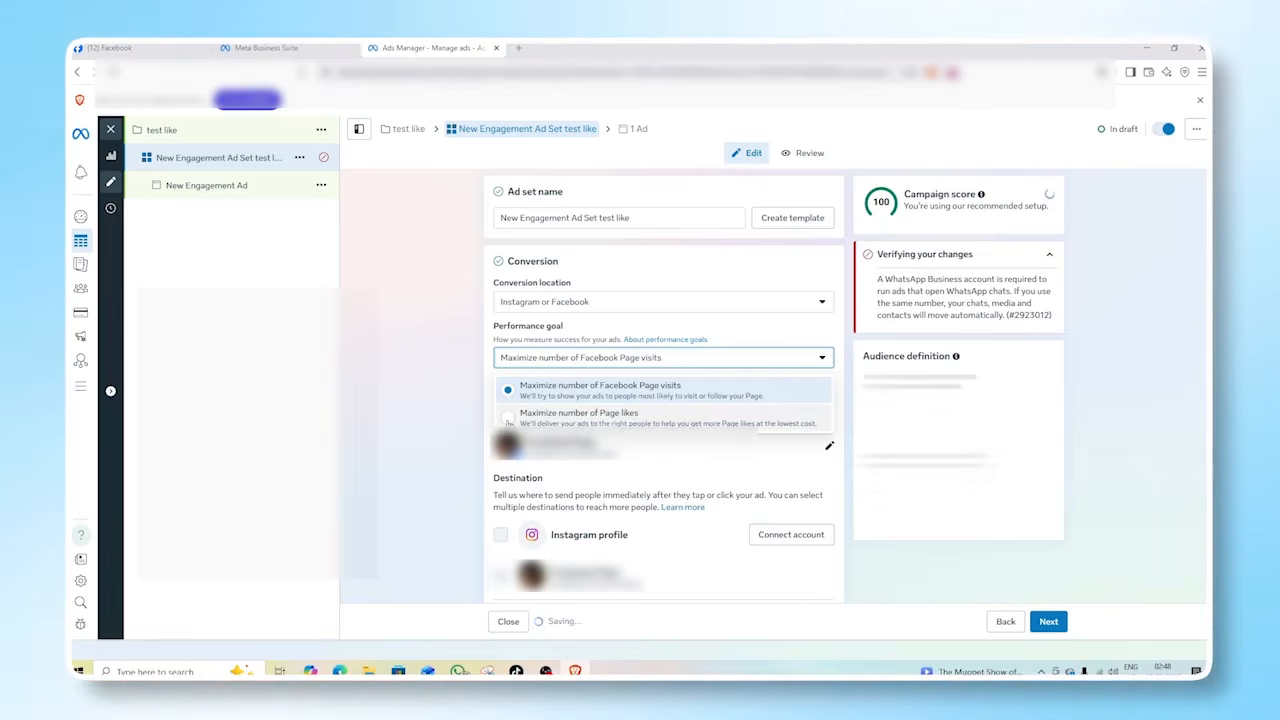
{"action": "left_click", "coordinate": [509, 420]}
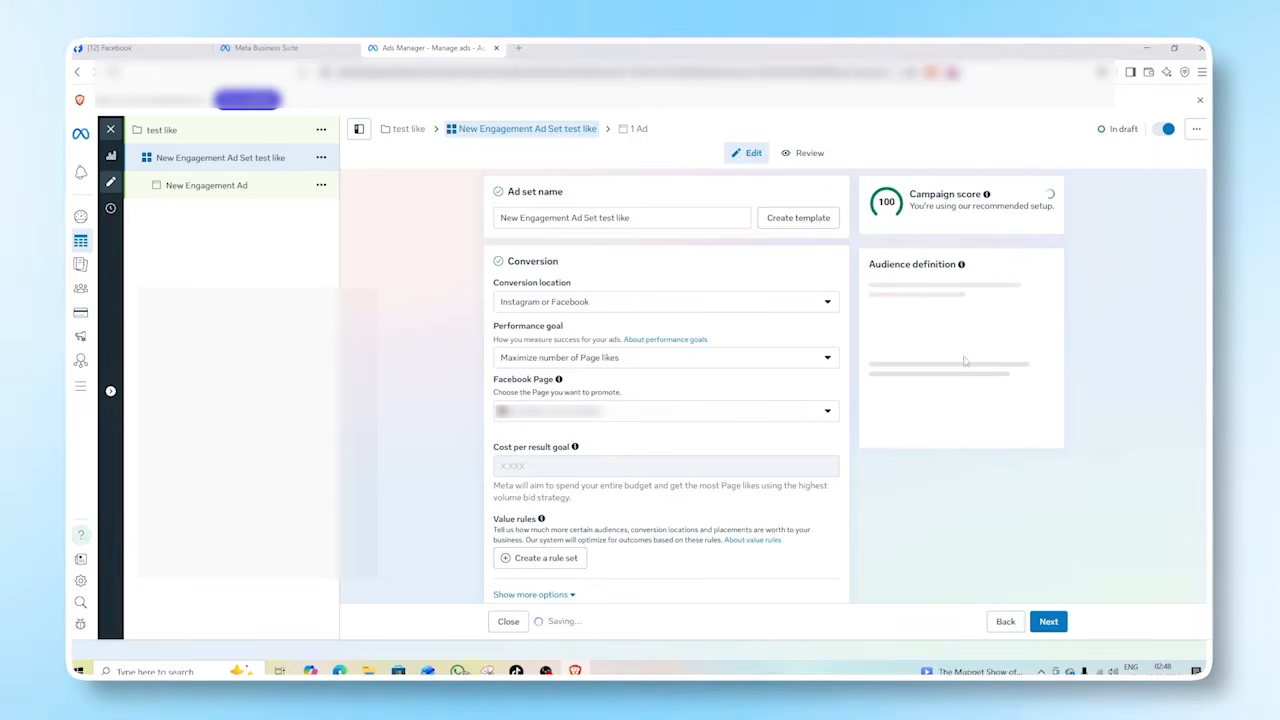
Choose NATURELLE CEYLON OFFICIAL from the personal pages as the Facebook Page to promote.
{"action": "left_click", "coordinate": [619, 420]}
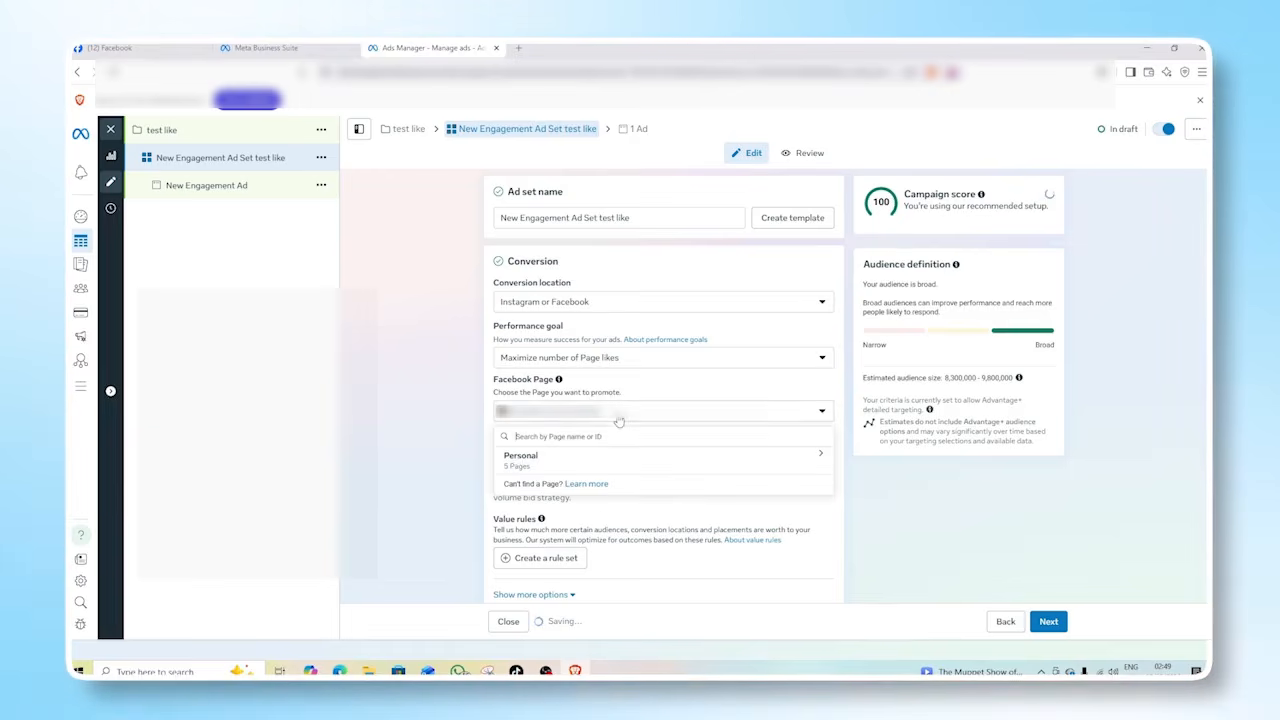
{"action": "left_click", "coordinate": [821, 457]}
{"action": "scroll", "coordinate": [660, 515], "scroll_direction": "down", "scroll_amount": 2}
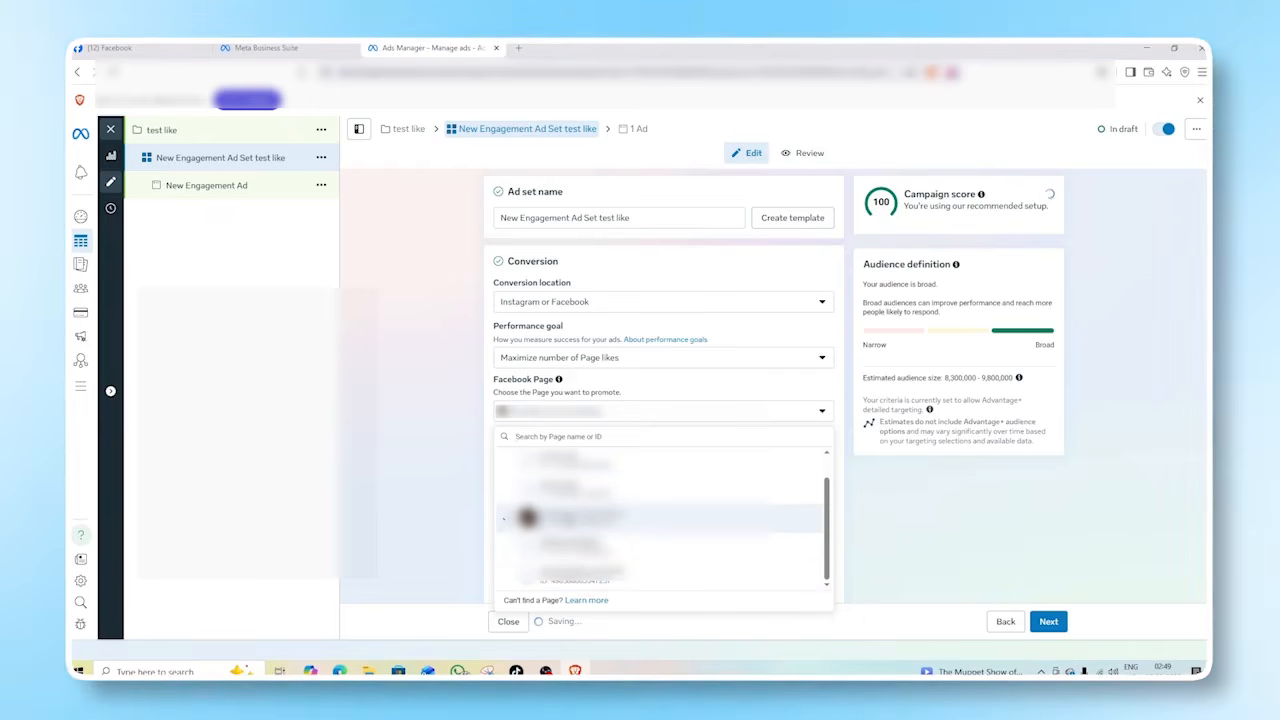
{"action": "left_click", "coordinate": [503, 518]}
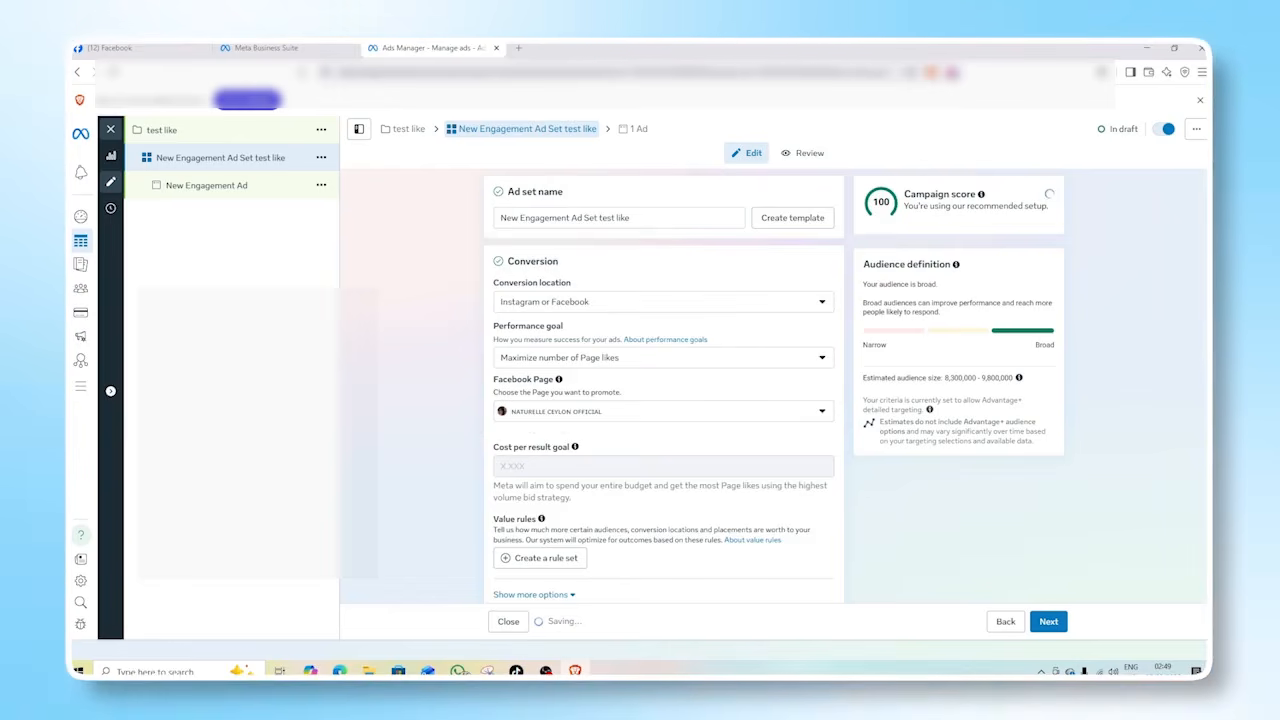
Set the ad set's daily budget to 1 USD.
{"action": "scroll", "coordinate": [629, 482], "scroll_direction": "down", "scroll_amount": 3}
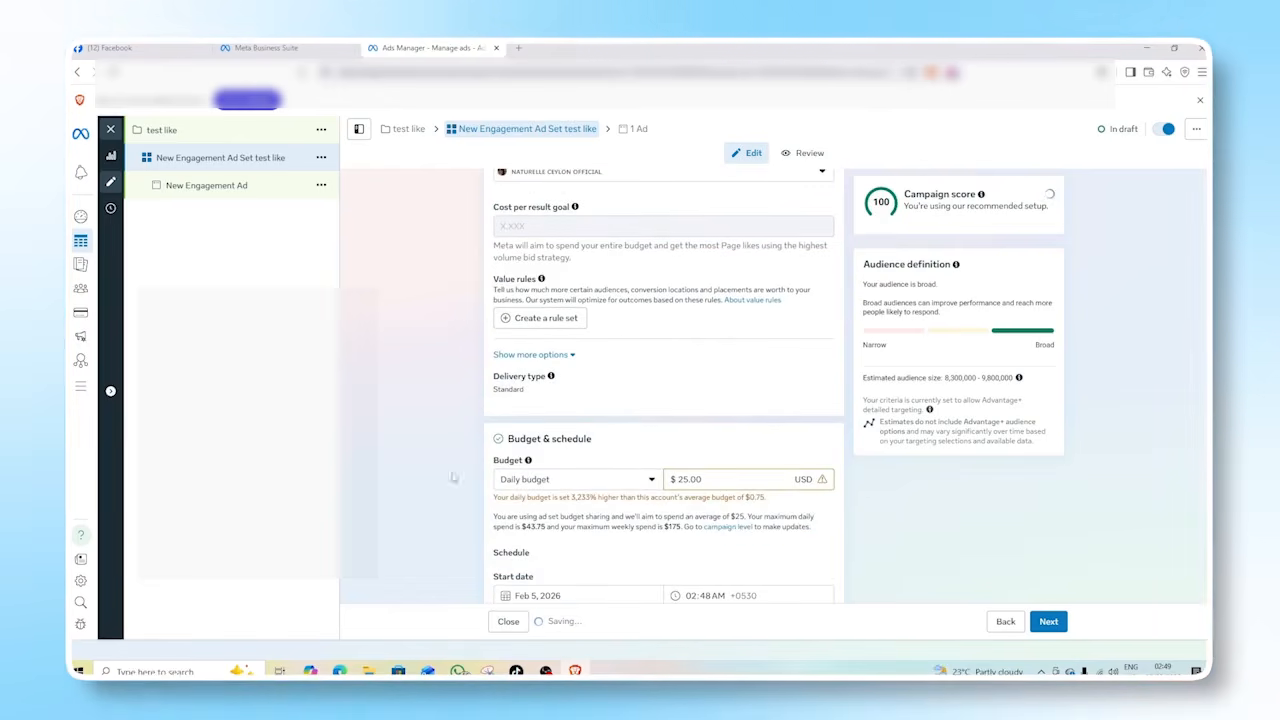
{"action": "scroll", "coordinate": [505, 337], "scroll_direction": "down", "scroll_amount": 2}
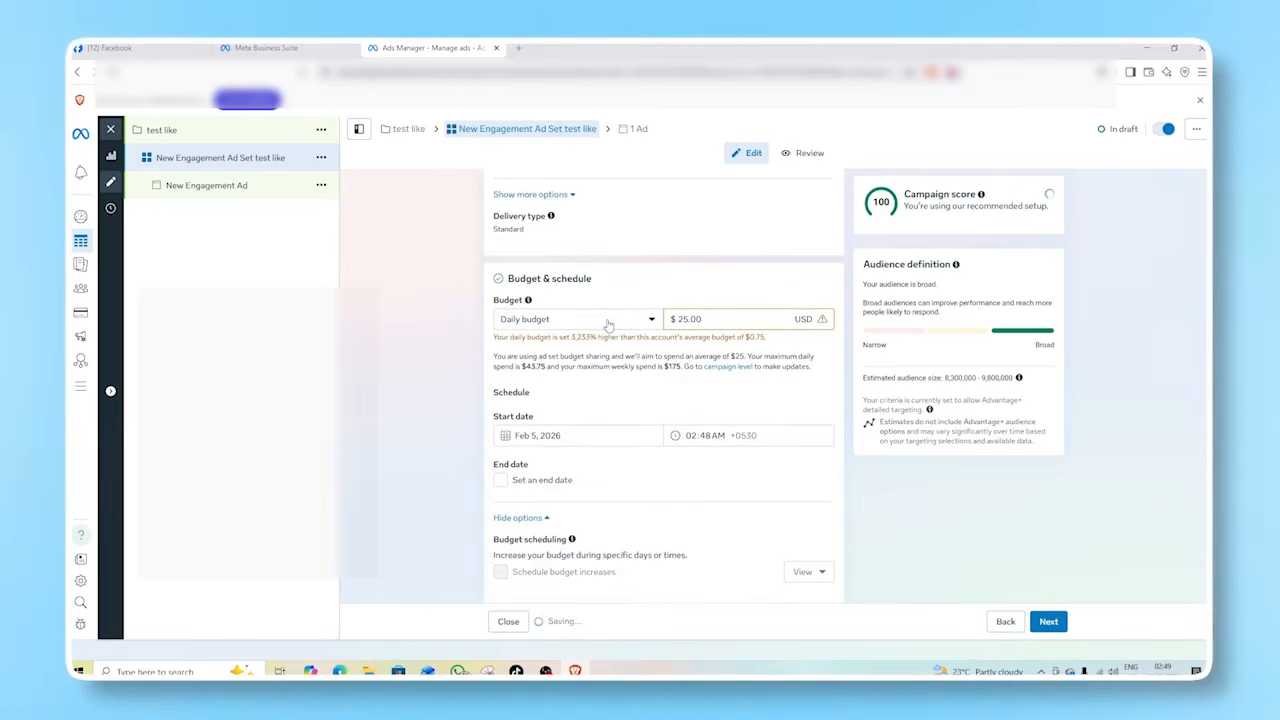
{"action": "left_click", "coordinate": [607, 325]}
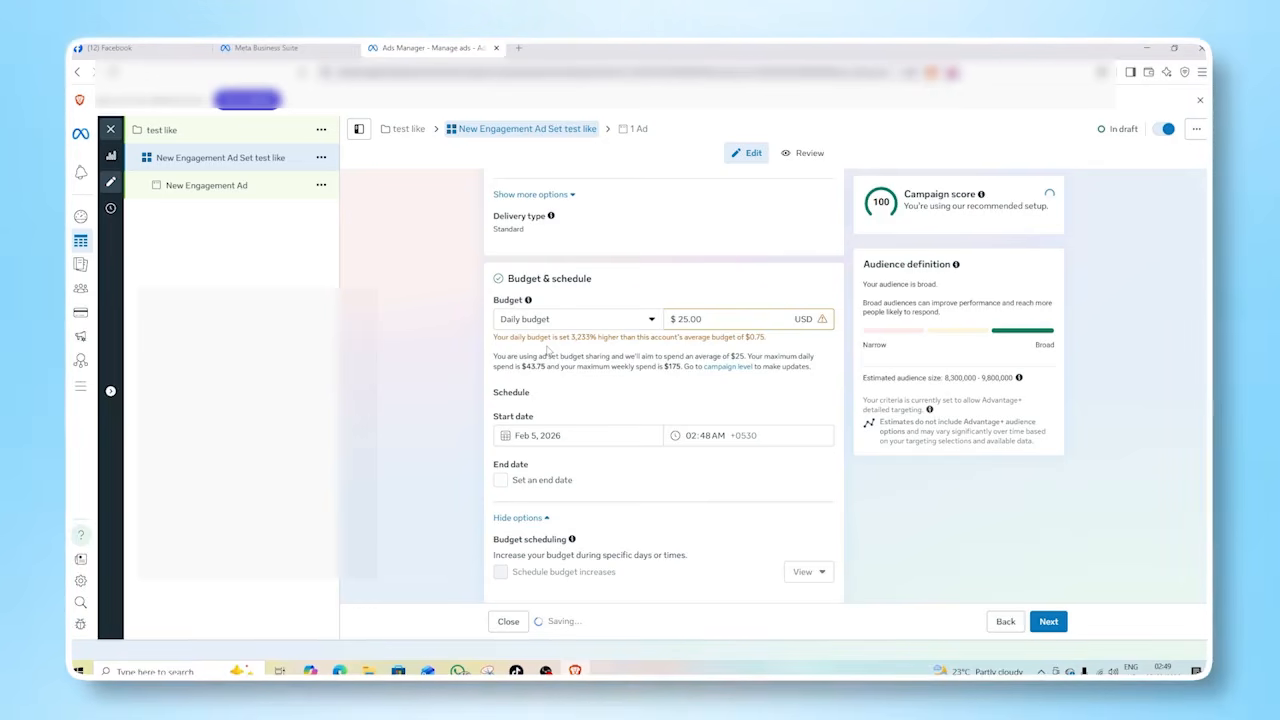
{"action": "left_click", "coordinate": [706, 319]}
{"action": "key", "text": "BackSpace"}
{"action": "key", "text": "BackSpace"}
{"action": "key", "text": "BackSpace"}
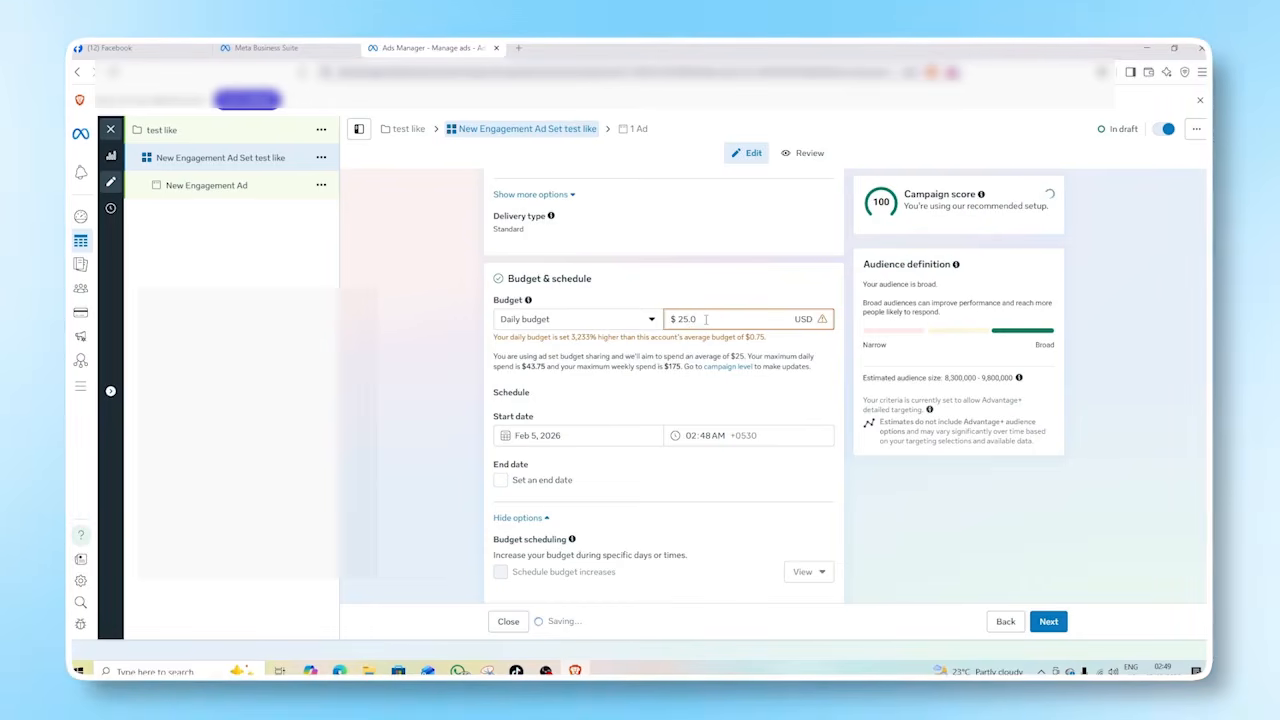
{"action": "key", "text": "BackSpace"}
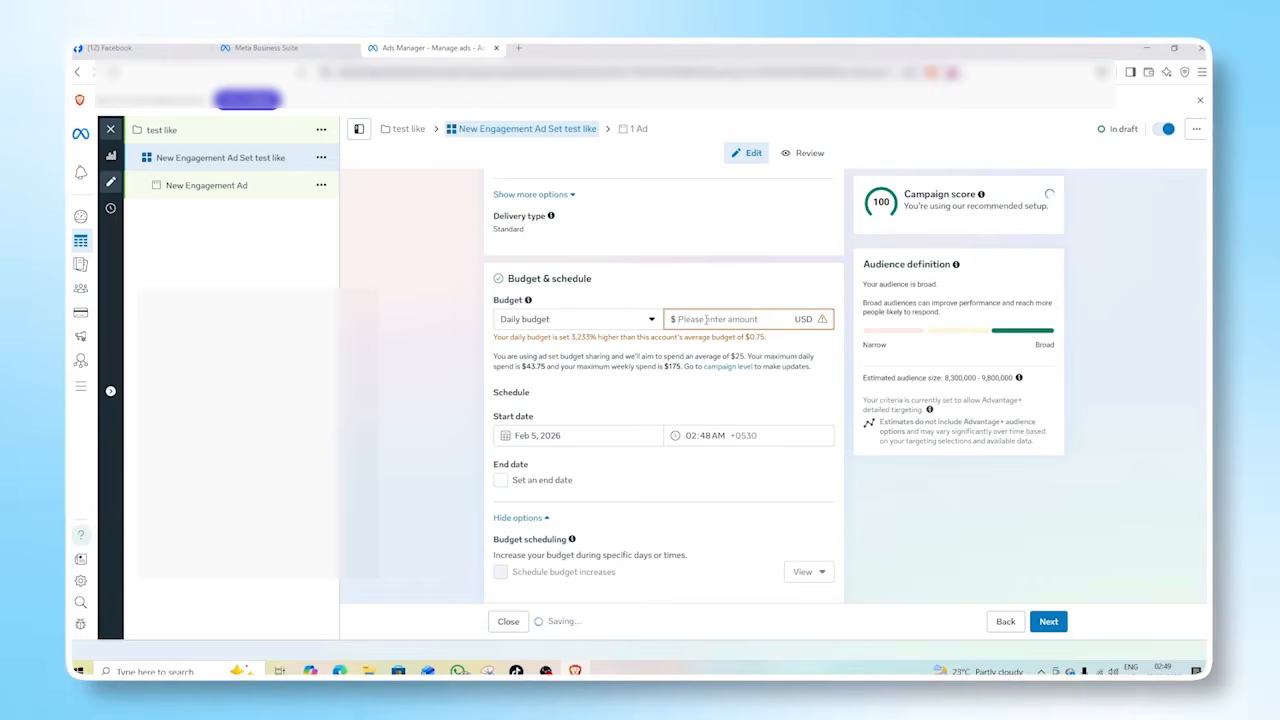
{"action": "type", "text": "1"}
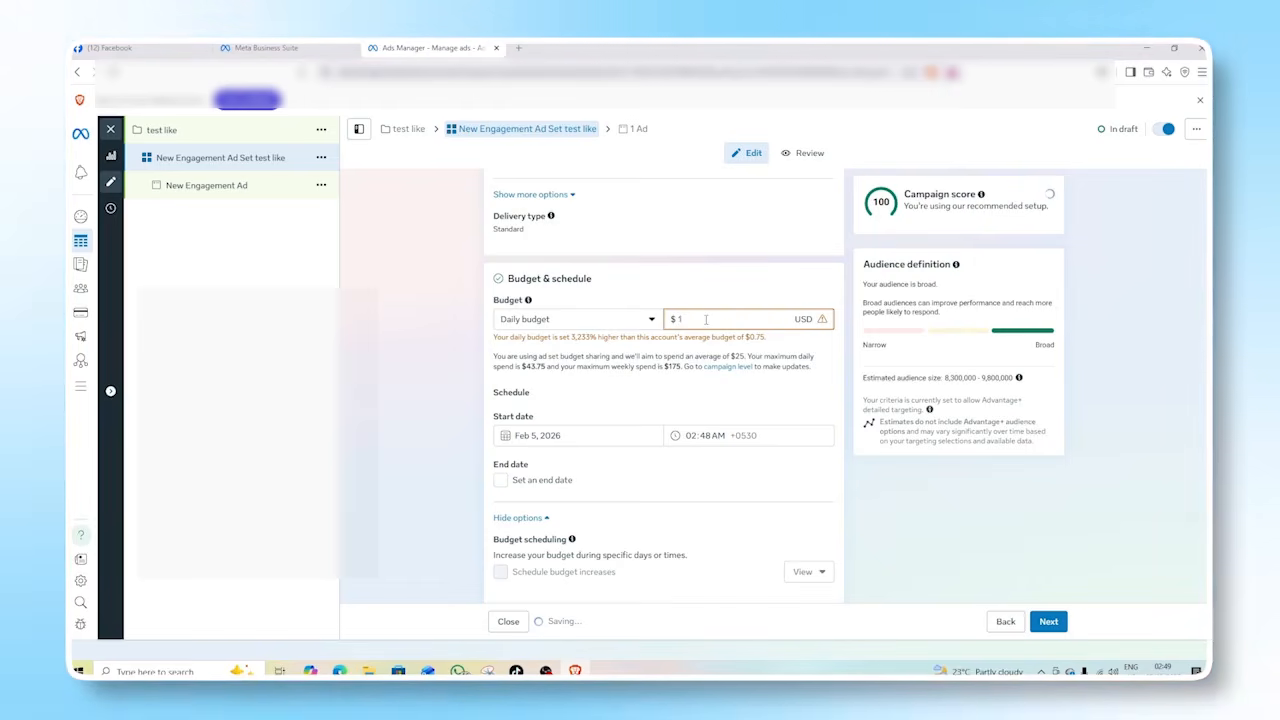
{"action": "left_click", "coordinate": [696, 393]}
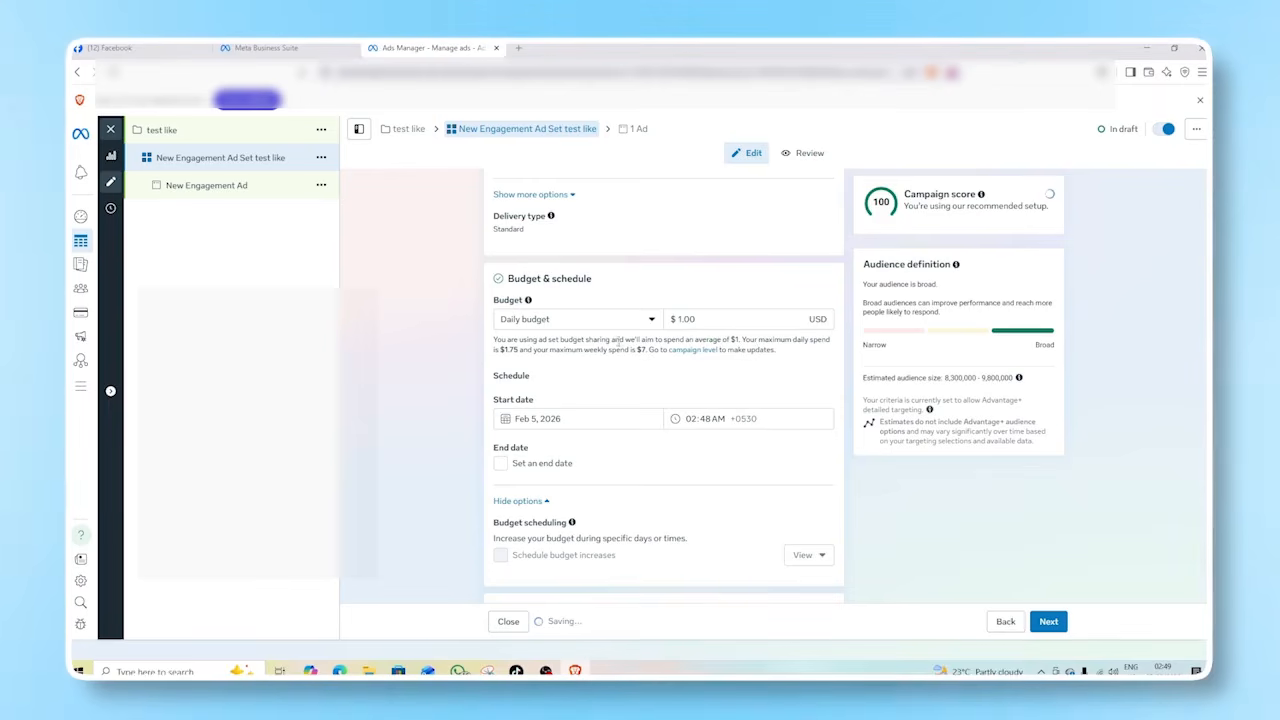
Examine the schedule, saved audience choices, locations, and expanded audience controls for minimum age, exclusions and languages.
{"action": "scroll", "coordinate": [585, 345], "scroll_direction": "down", "scroll_amount": 3}
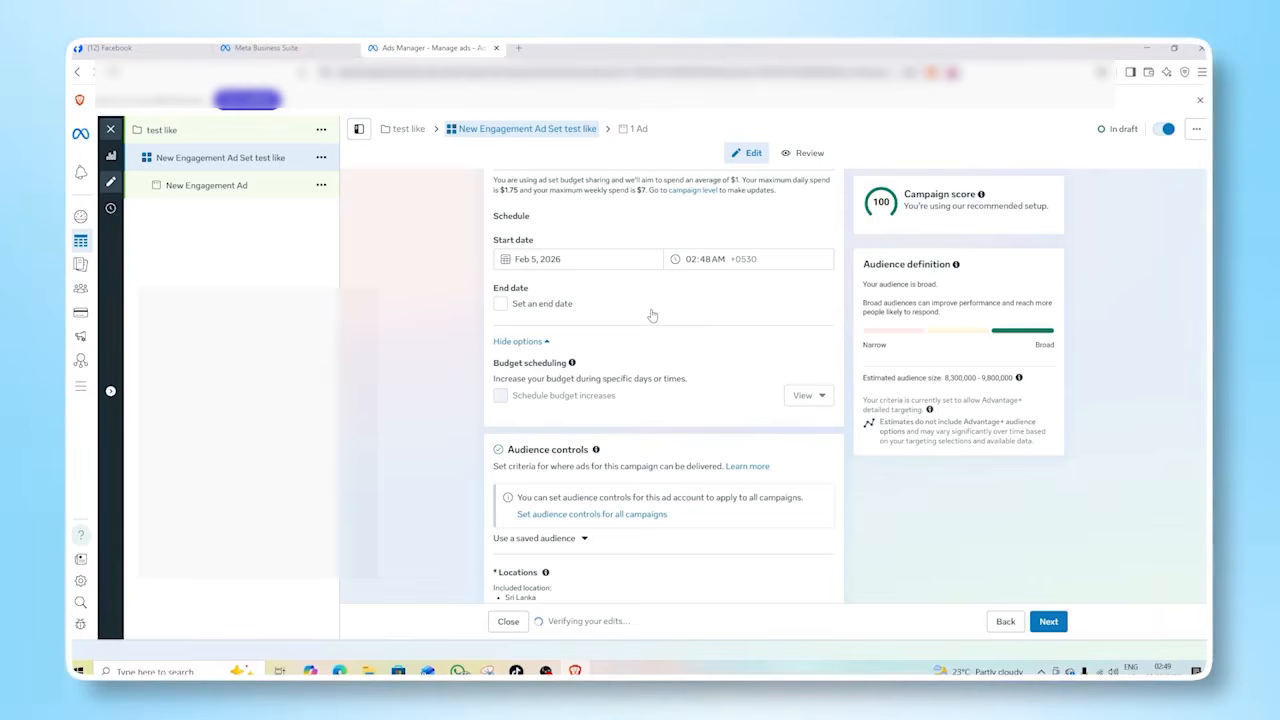
{"action": "scroll", "coordinate": [651, 316], "scroll_direction": "down", "scroll_amount": 2}
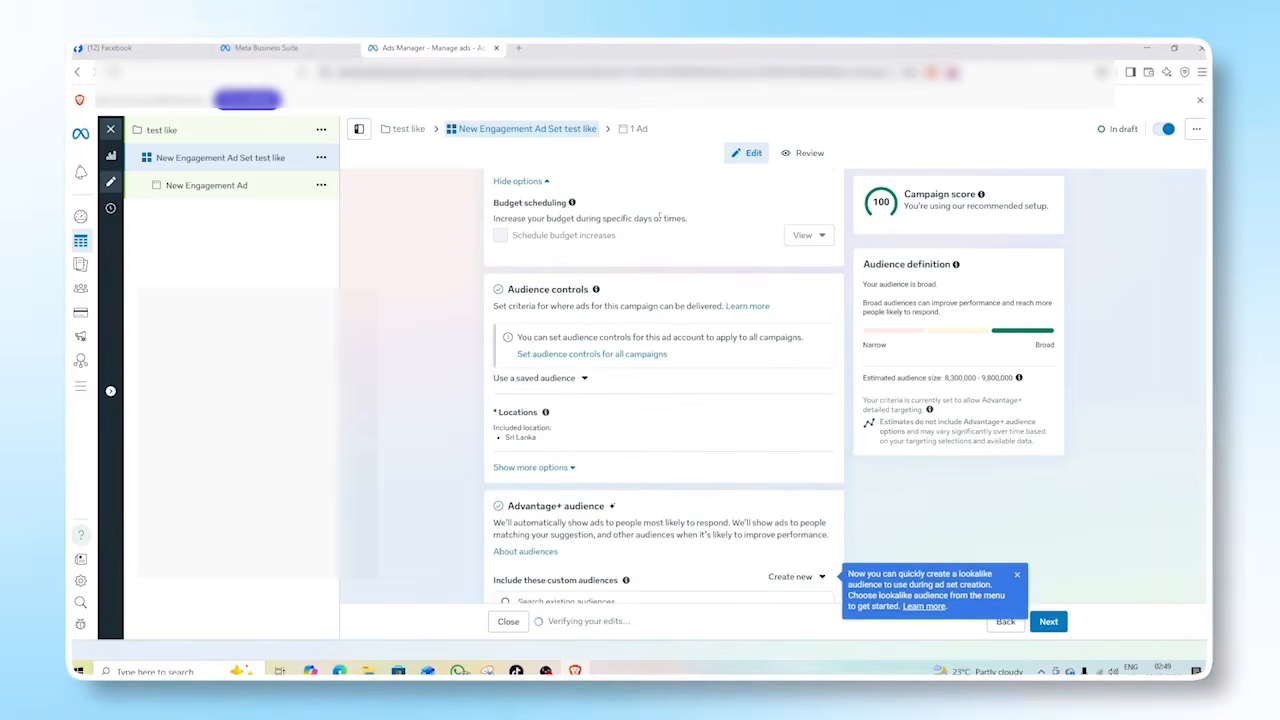
{"action": "scroll", "coordinate": [617, 306], "scroll_direction": "down", "scroll_amount": 1}
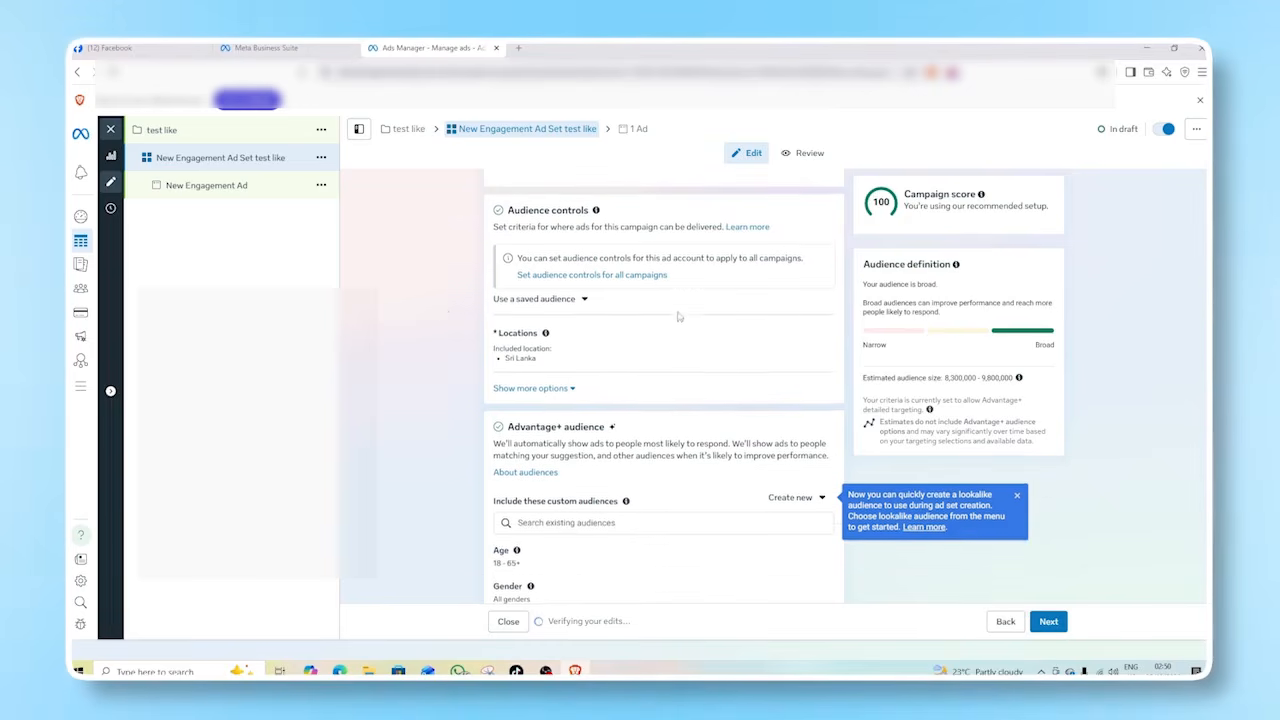
{"action": "left_click", "coordinate": [584, 300]}
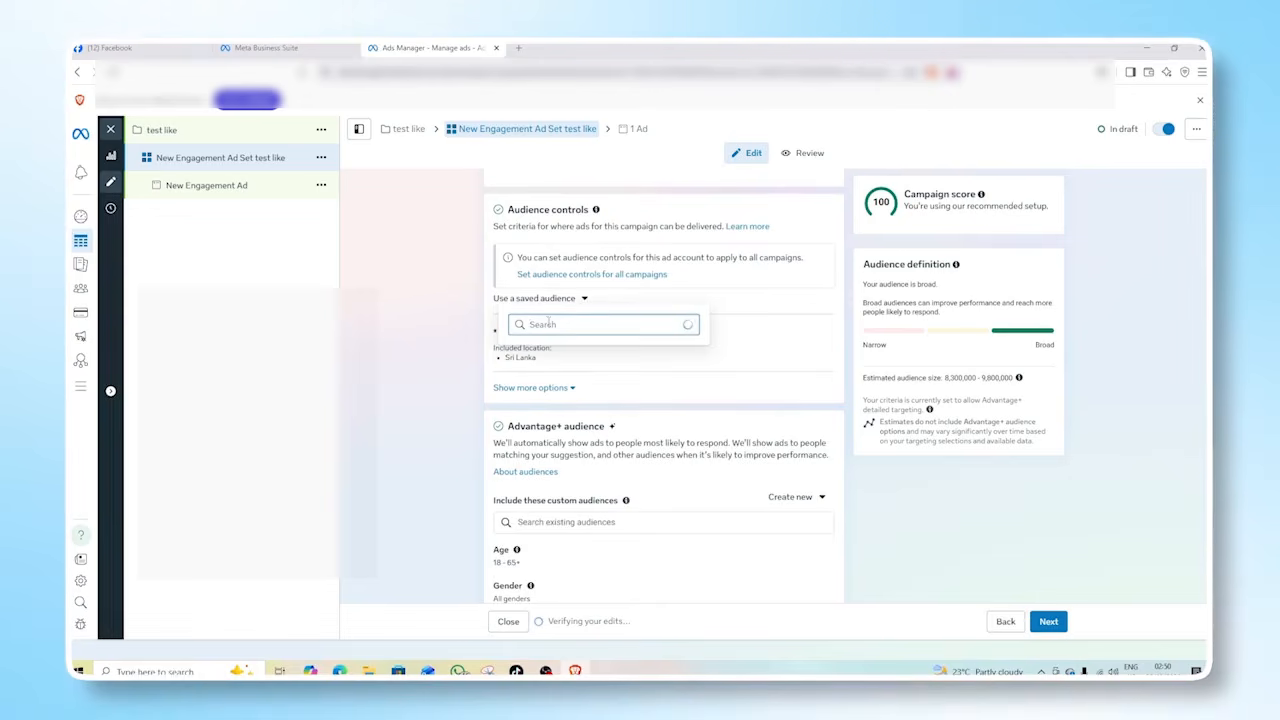
{"action": "left_click", "coordinate": [584, 301]}
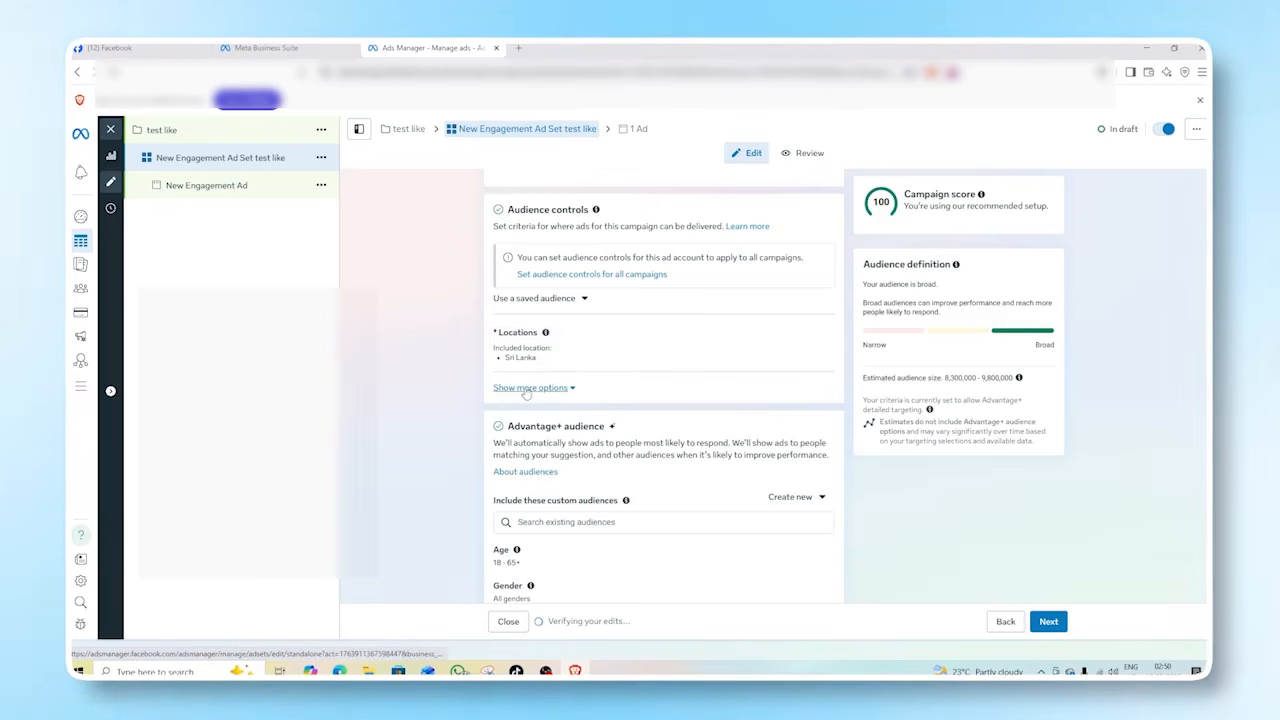
{"action": "left_click", "coordinate": [528, 388]}
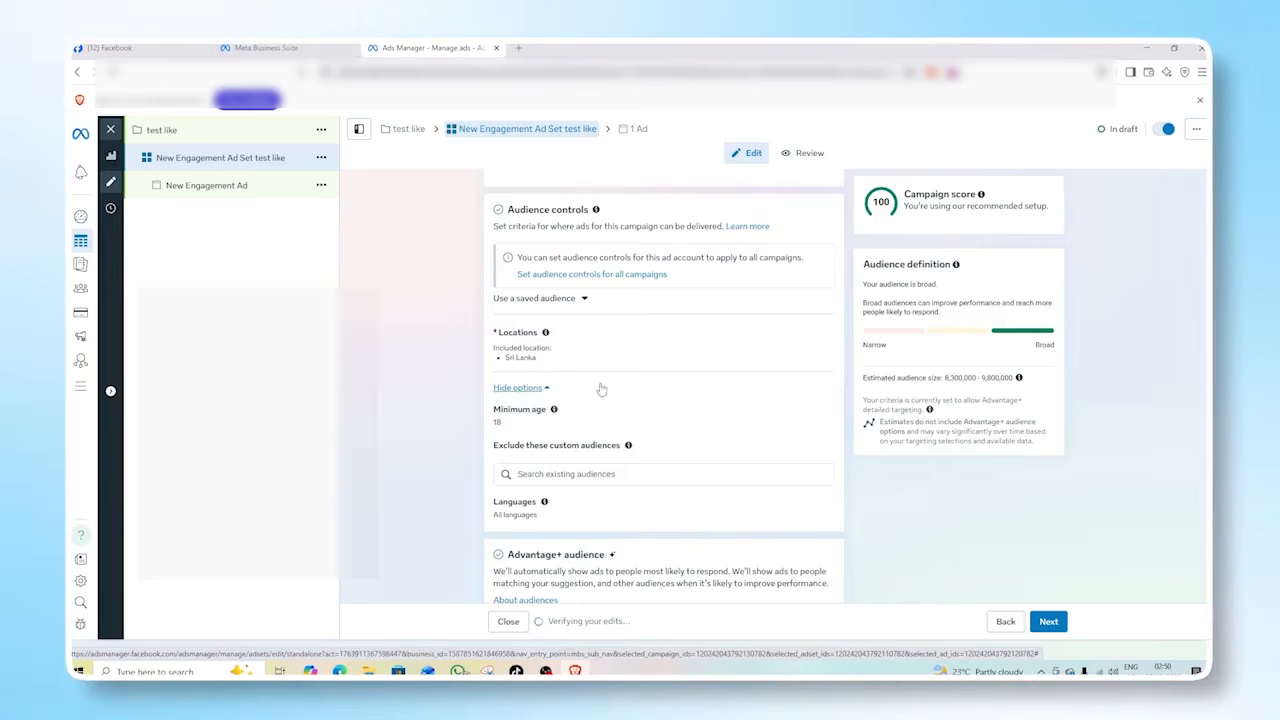
{"action": "scroll", "coordinate": [585, 370], "scroll_direction": "down", "scroll_amount": 2}
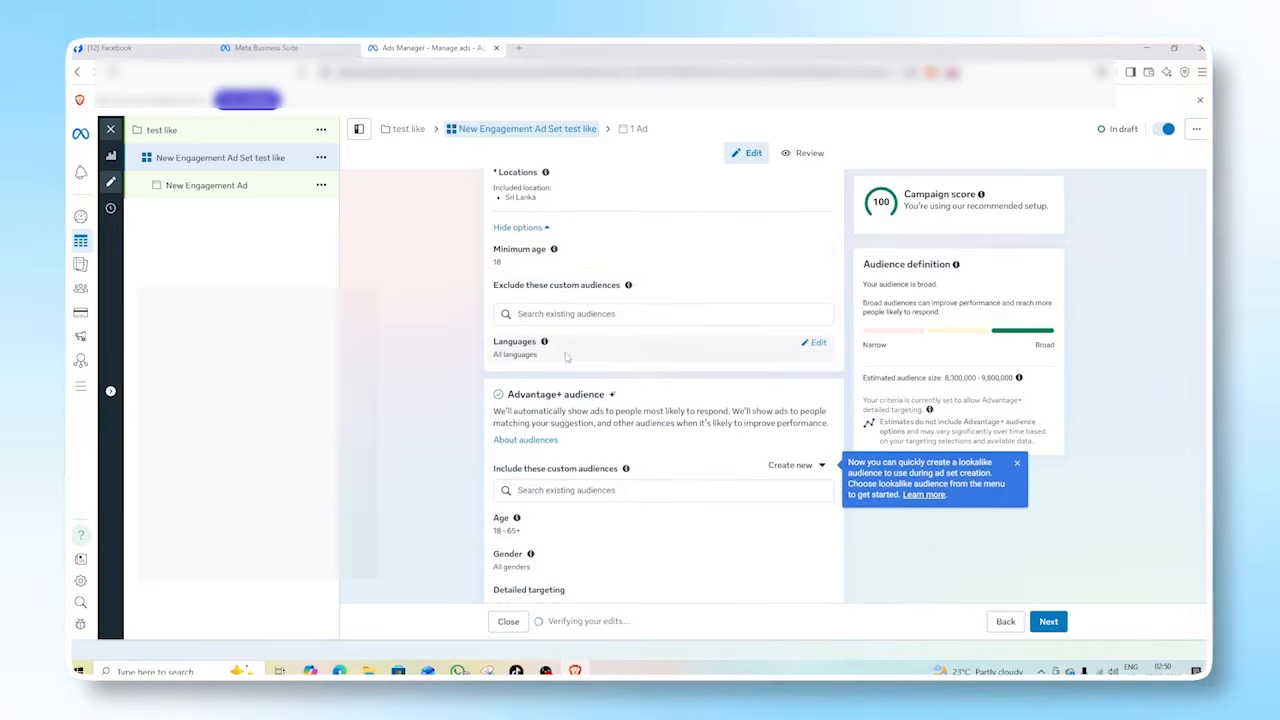
{"action": "scroll", "coordinate": [619, 356], "scroll_direction": "up", "scroll_amount": 2}
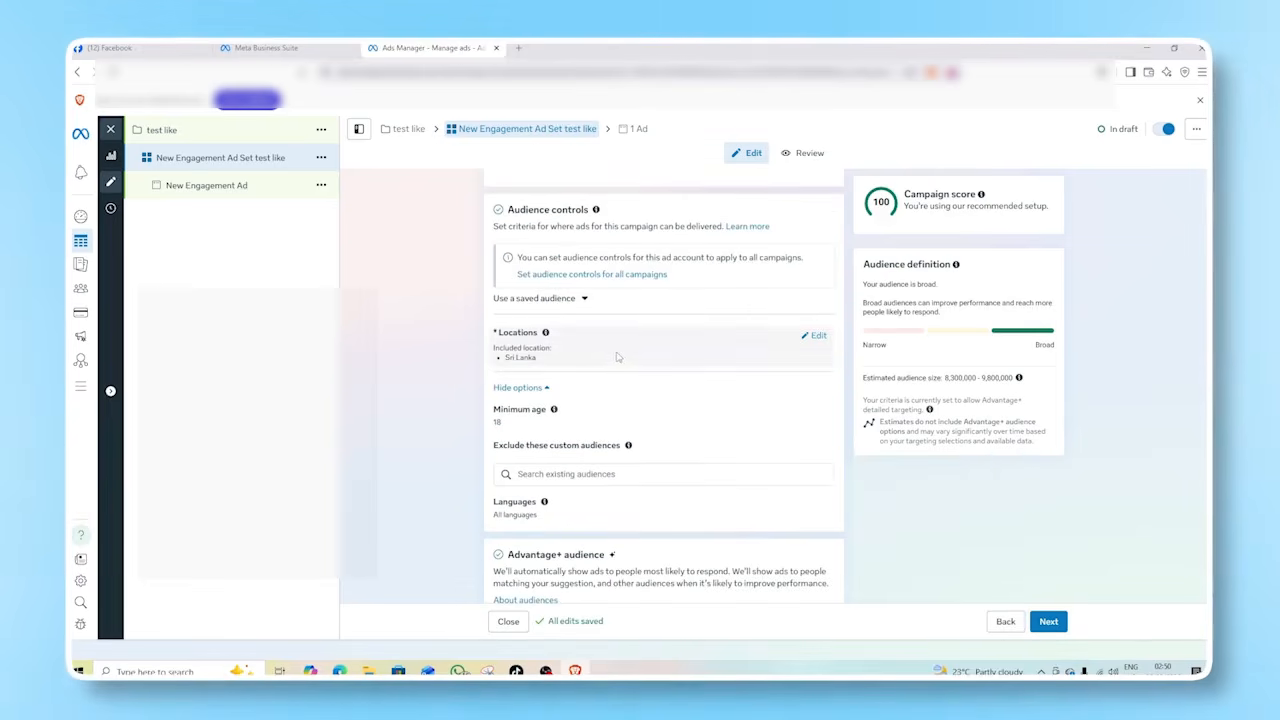
{"action": "scroll", "coordinate": [552, 404], "scroll_direction": "down", "scroll_amount": 3}
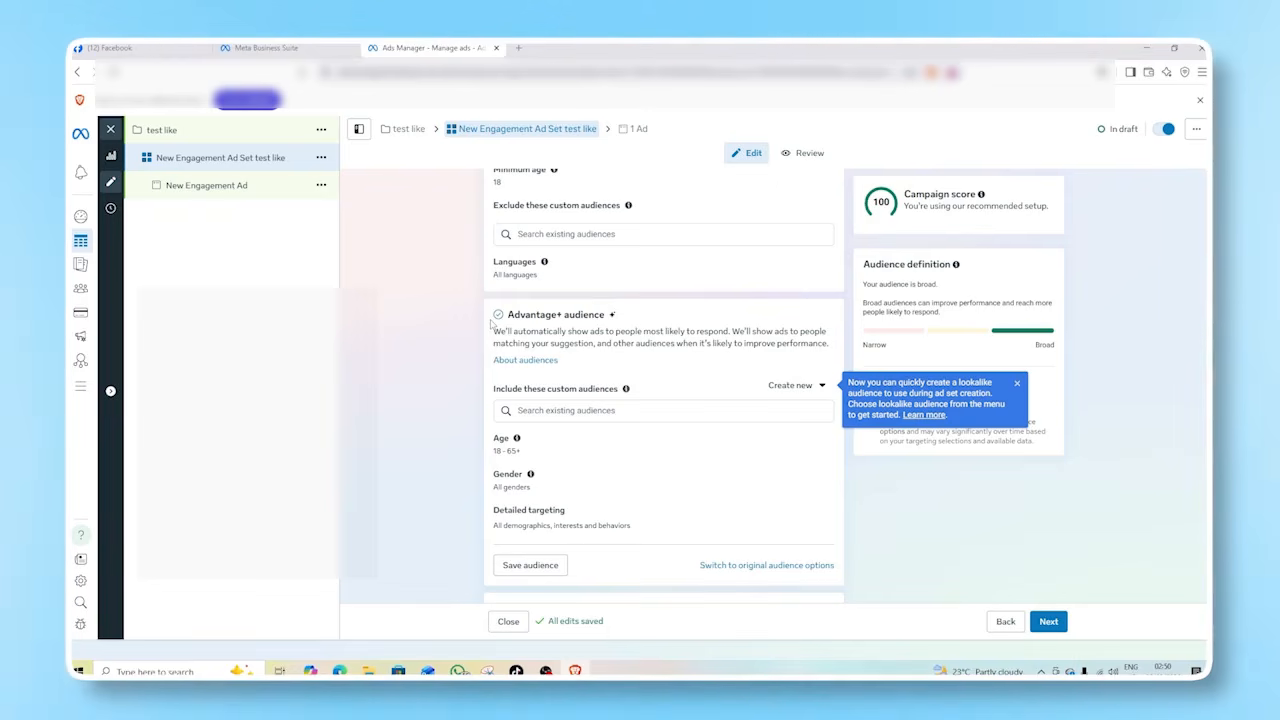
Open the switch to original audience options and continue with Stay in current setup.
{"action": "scroll", "coordinate": [497, 461], "scroll_direction": "down", "scroll_amount": 2}
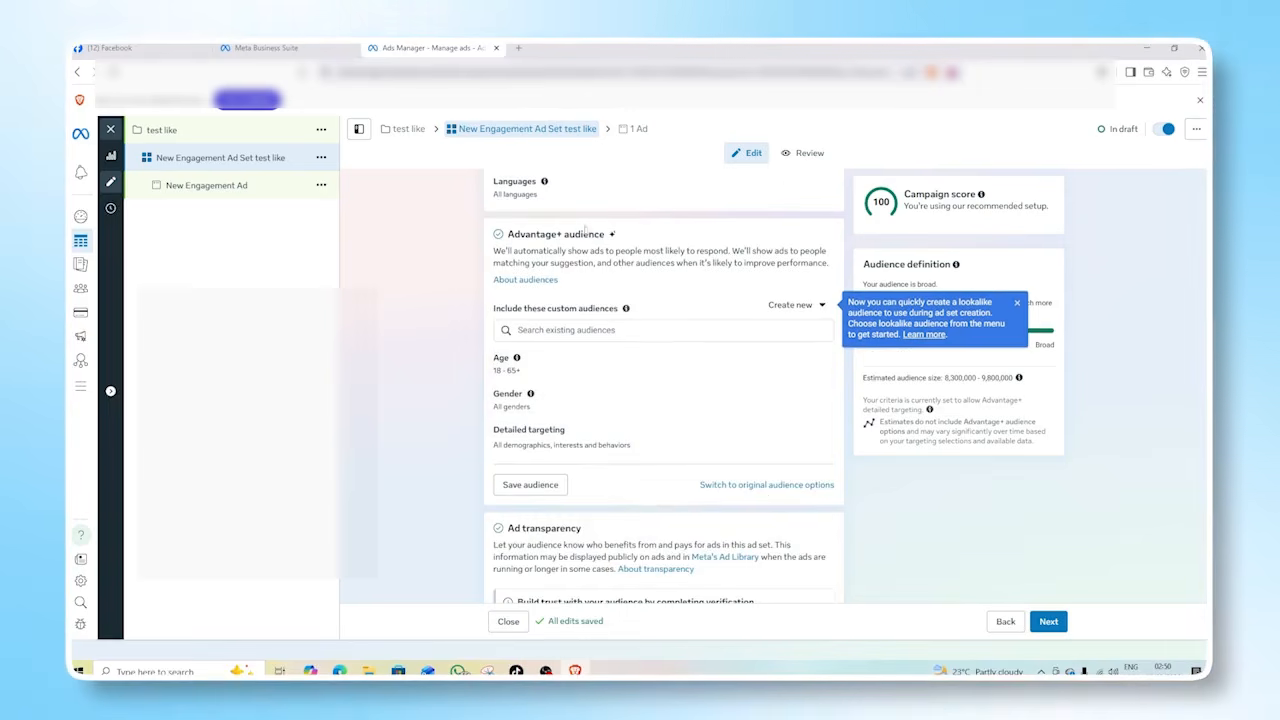
{"action": "left_click", "coordinate": [768, 486]}
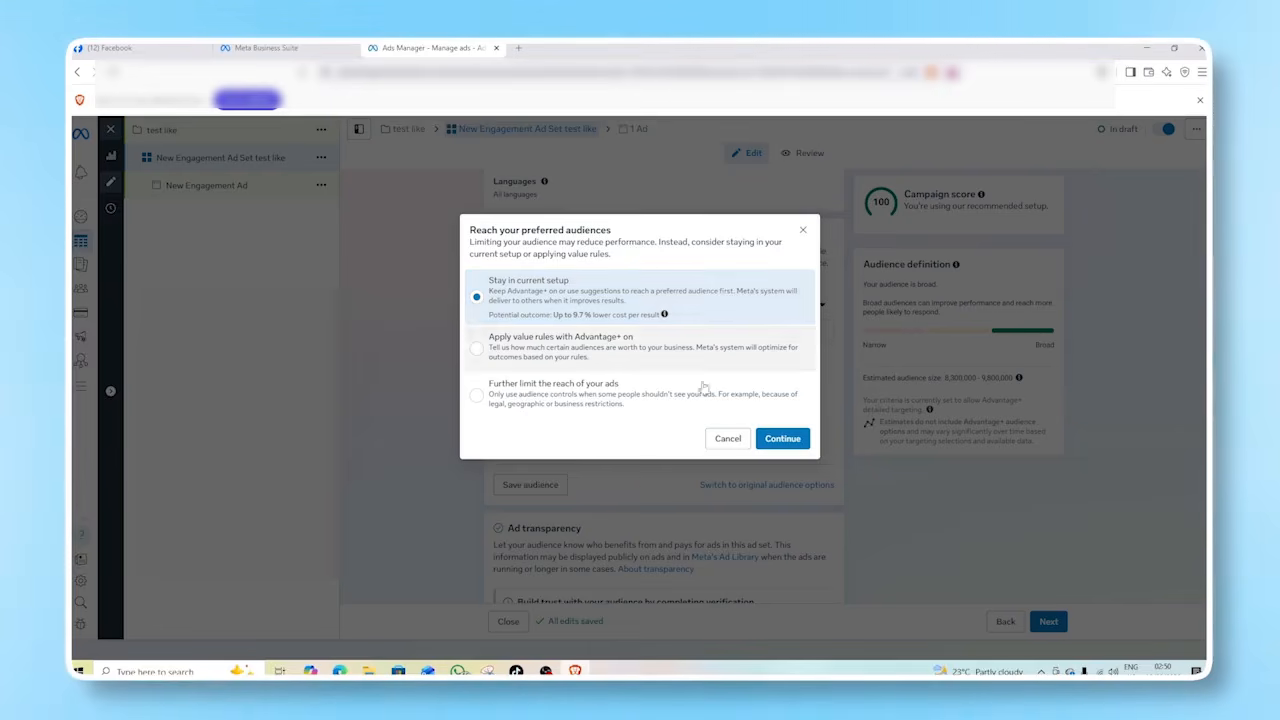
{"action": "left_click", "coordinate": [782, 439]}
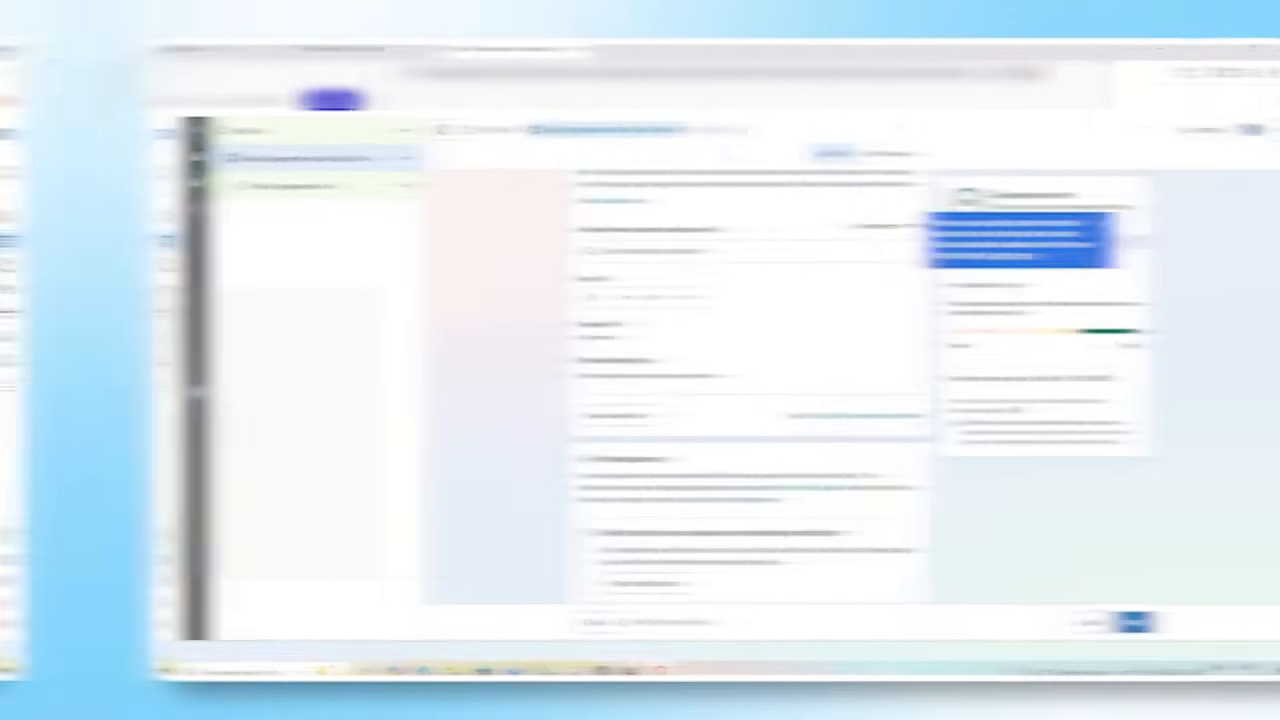
Review the ad transparency and placement settings and continue to the ad level.
{"action": "scroll", "coordinate": [500, 437], "scroll_direction": "down", "scroll_amount": 3}
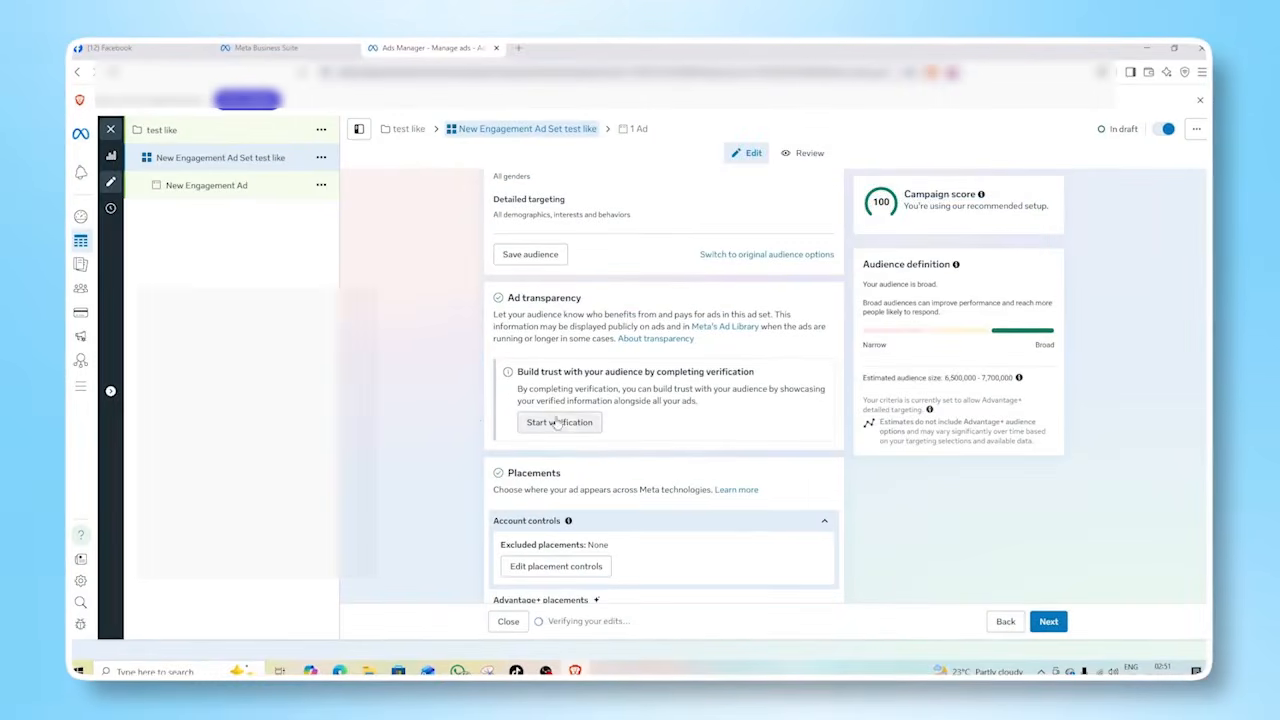
{"action": "scroll", "coordinate": [560, 400], "scroll_direction": "down", "scroll_amount": 1}
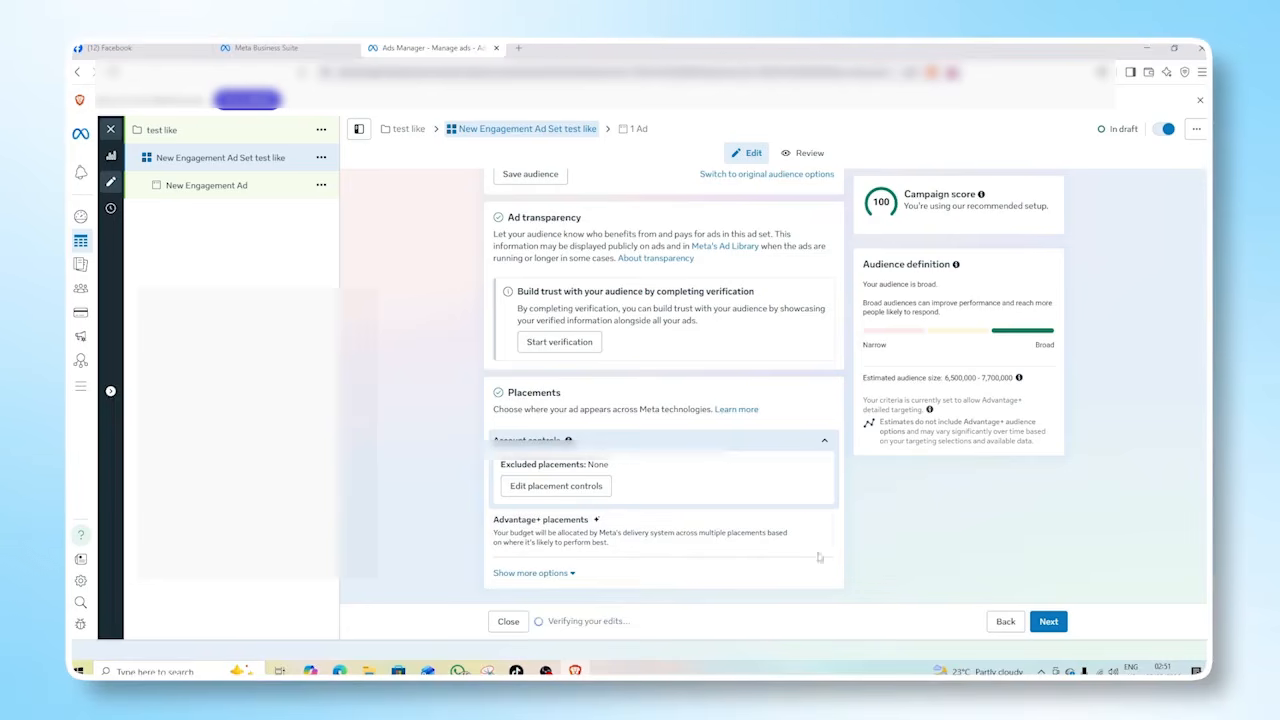
{"action": "left_click", "coordinate": [1048, 622]}
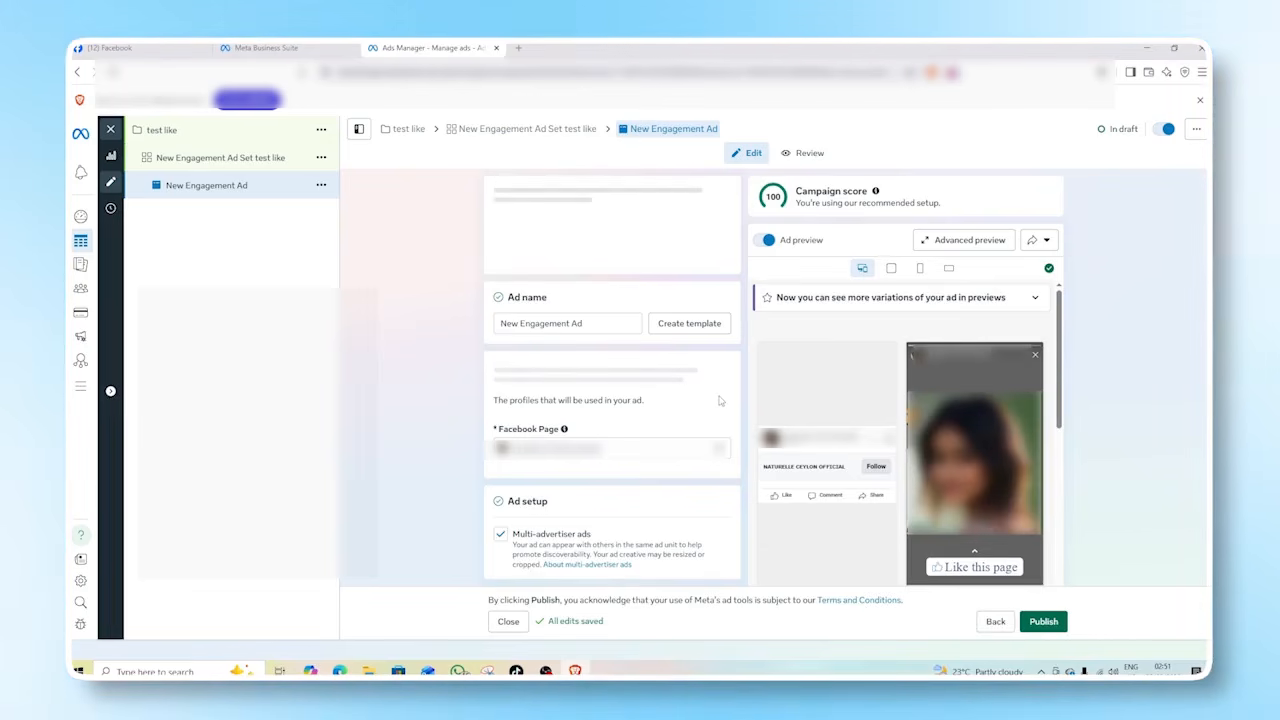
Append "test like" to the ad's name.
{"action": "left_click", "coordinate": [600, 323]}
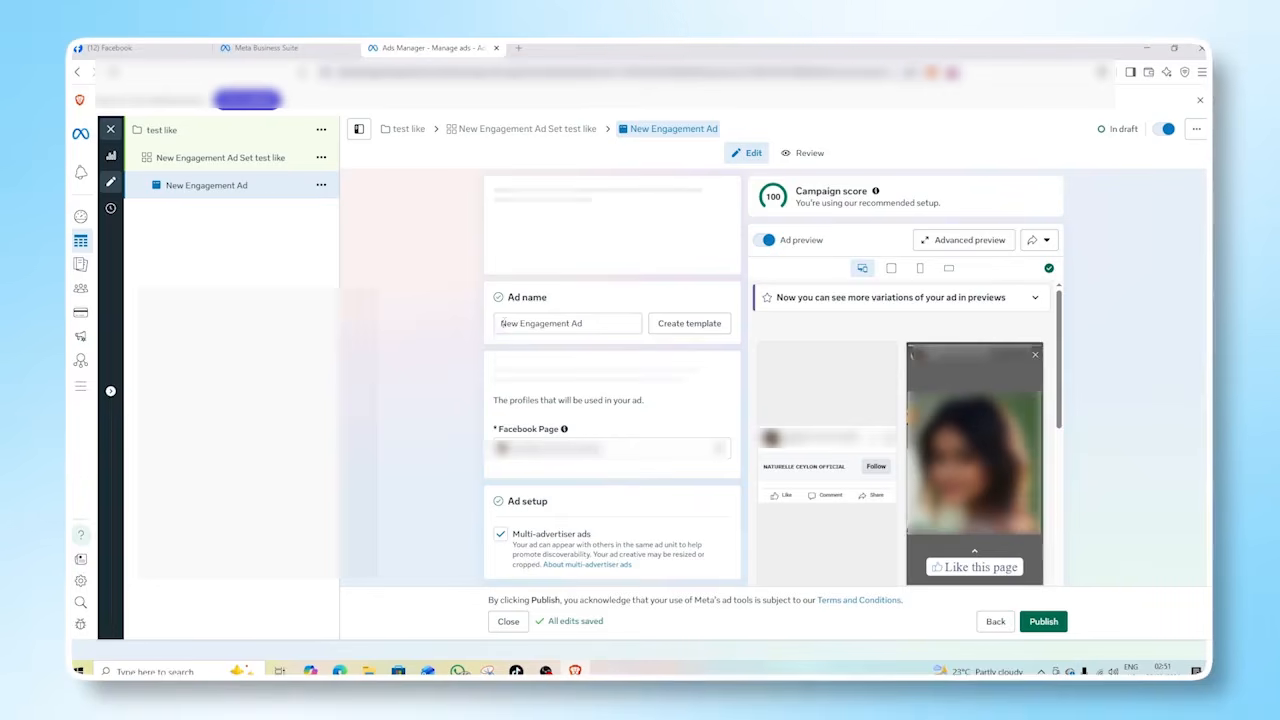
{"action": "type", "text": "test like"}
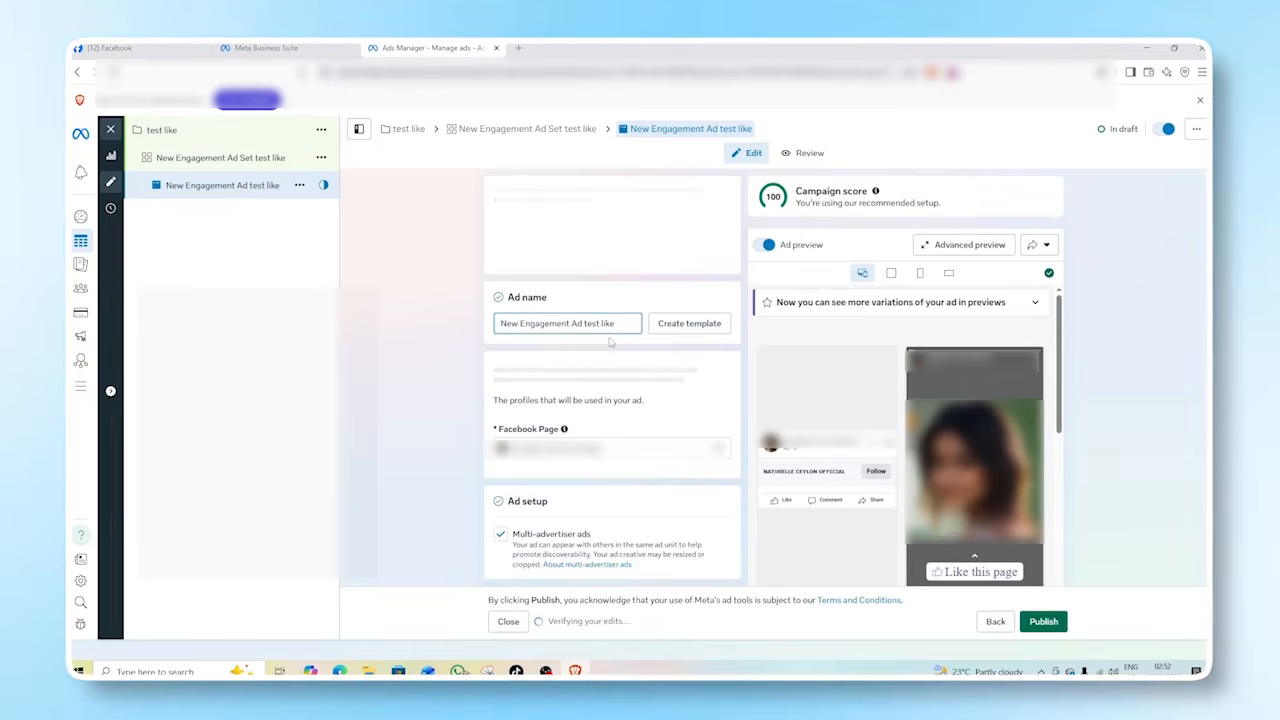
Set up the ad creative as an image ad using the existing image "Add a heading (1).png" from the media library.
{"action": "scroll", "coordinate": [608, 340], "scroll_direction": "down", "scroll_amount": 3}
{"action": "scroll", "coordinate": [491, 378], "scroll_direction": "down", "scroll_amount": 1}
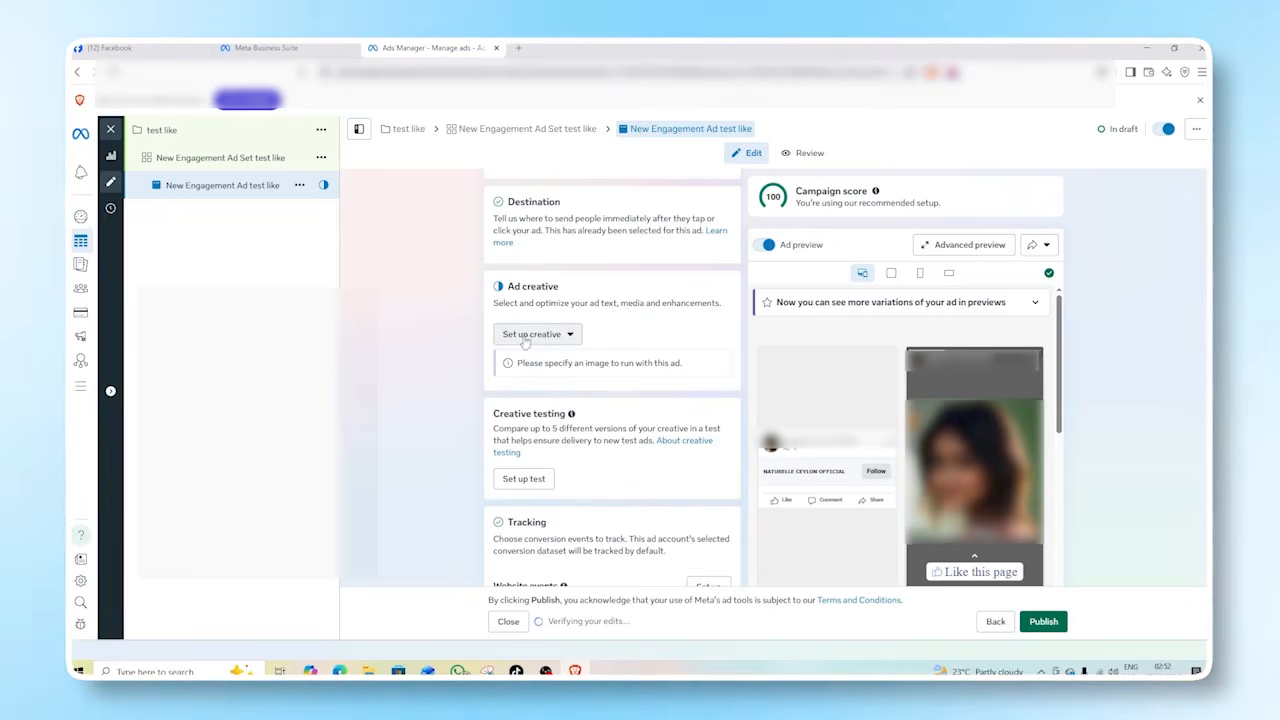
{"action": "left_click", "coordinate": [562, 338]}
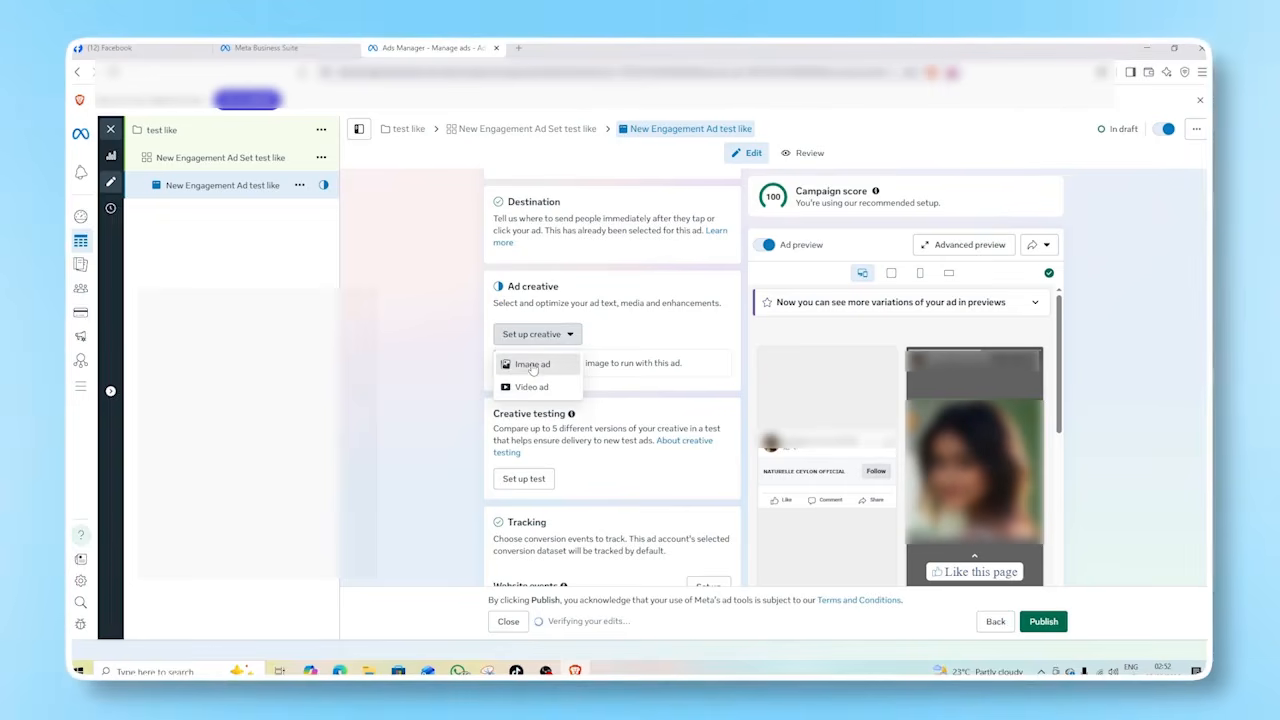
{"action": "left_click", "coordinate": [545, 367]}
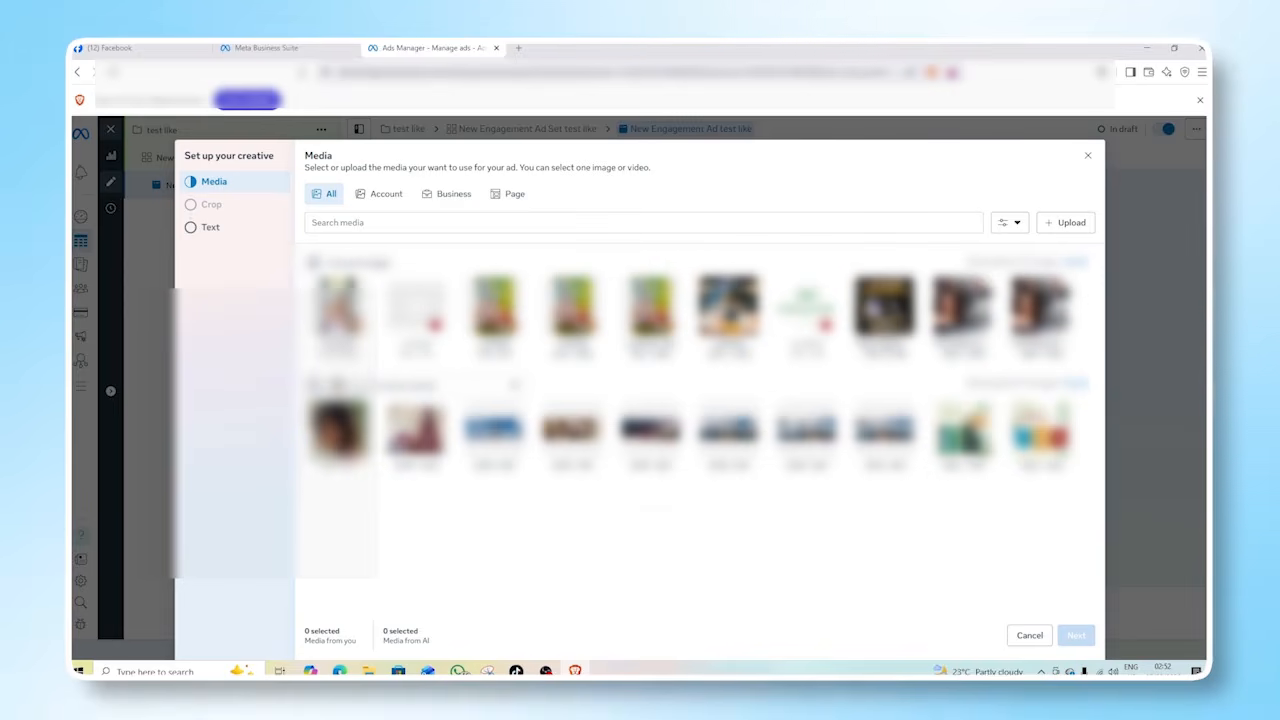
{"action": "left_click", "coordinate": [886, 306]}
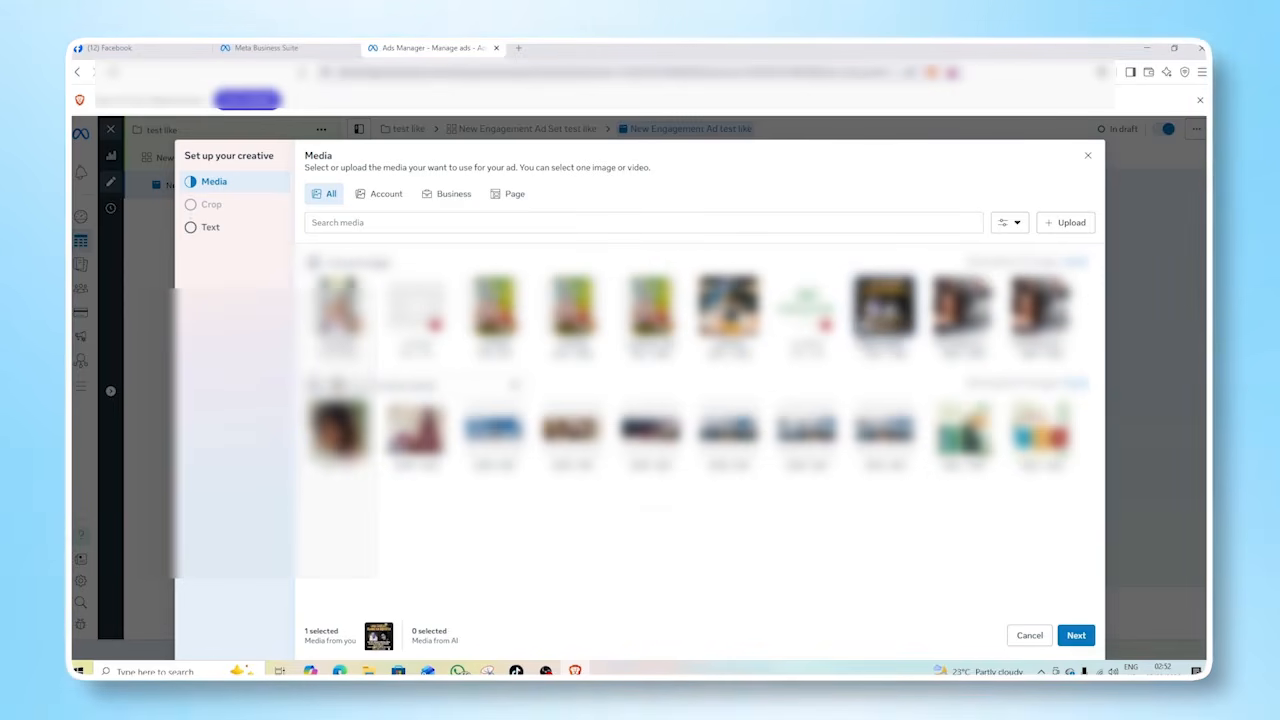
{"action": "left_click", "coordinate": [1072, 635]}
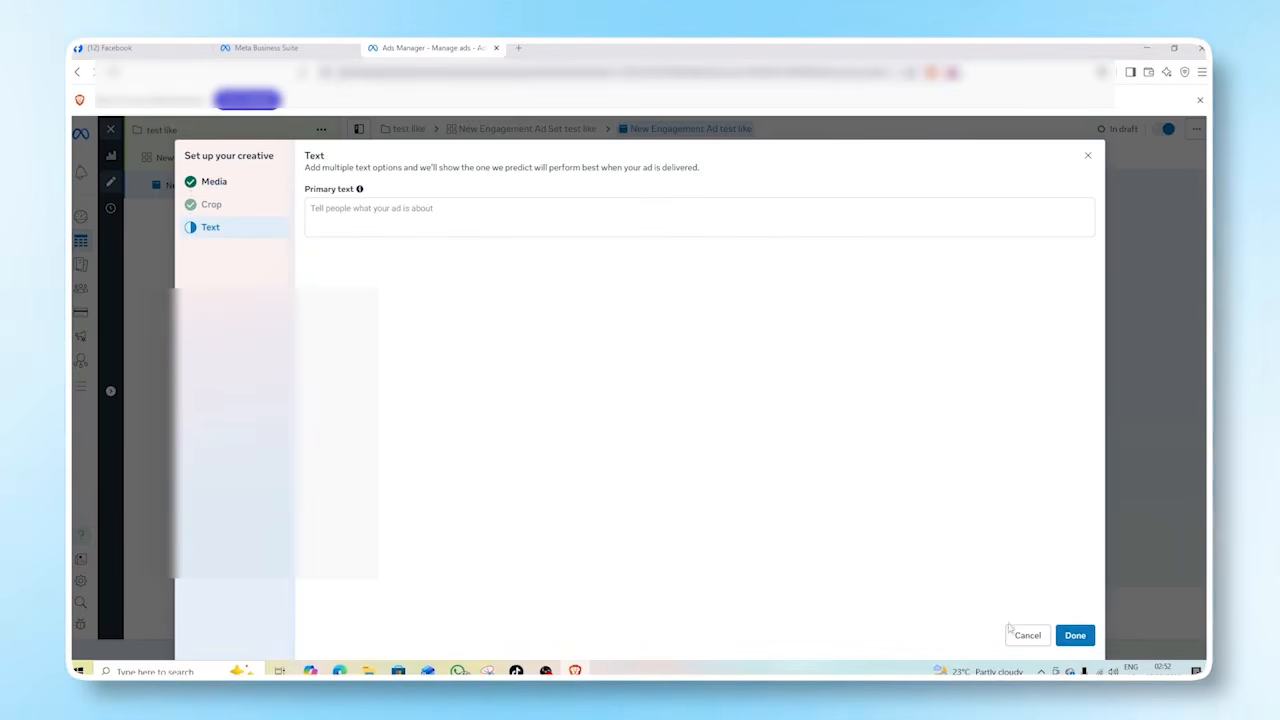
Enter the primary text "LIKE OUR PAGE." followed by a fire emoji and finish the creative setup.
{"action": "left_click", "coordinate": [311, 209]}
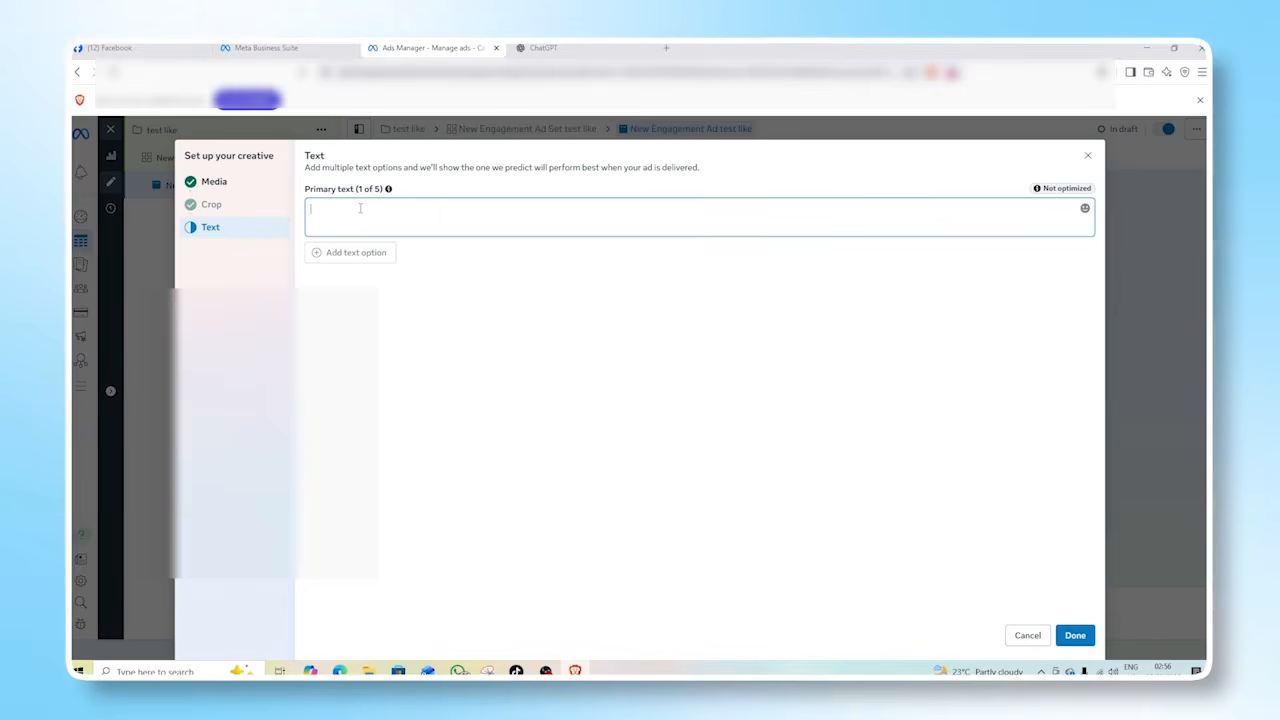
{"action": "type", "text": "LIKE OUR PAGE"}
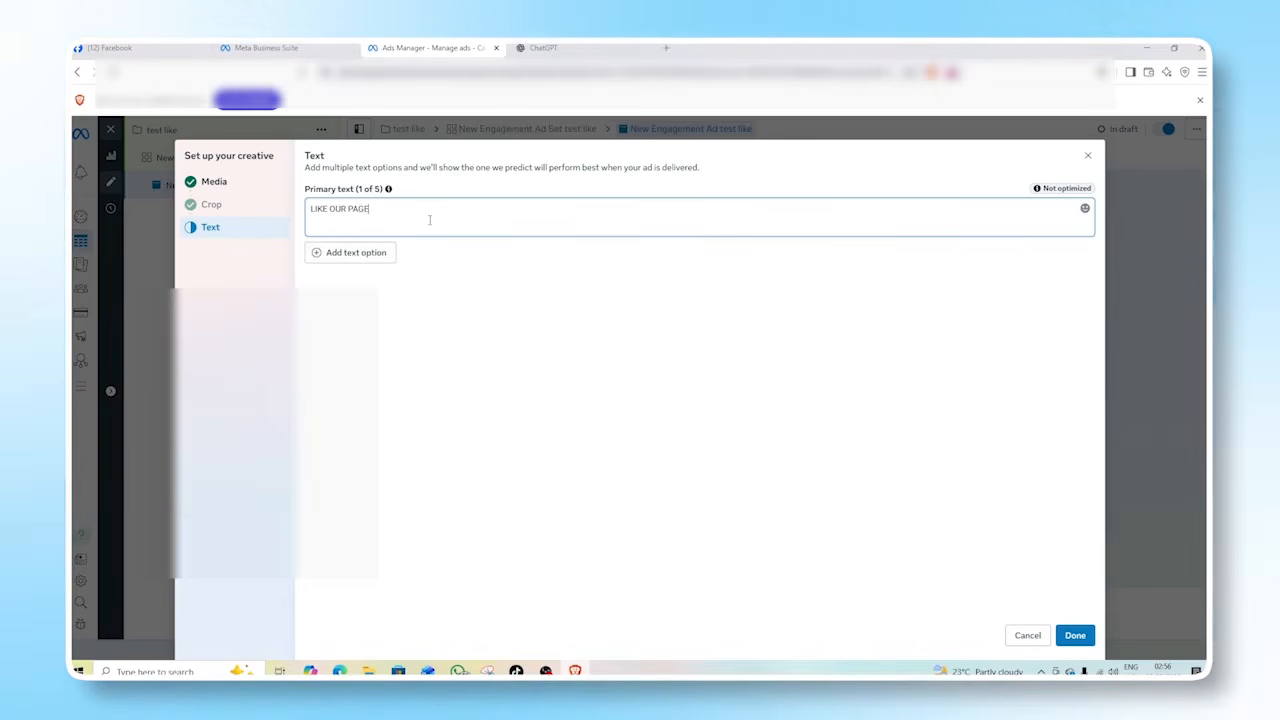
{"action": "left_click", "coordinate": [1085, 209]}
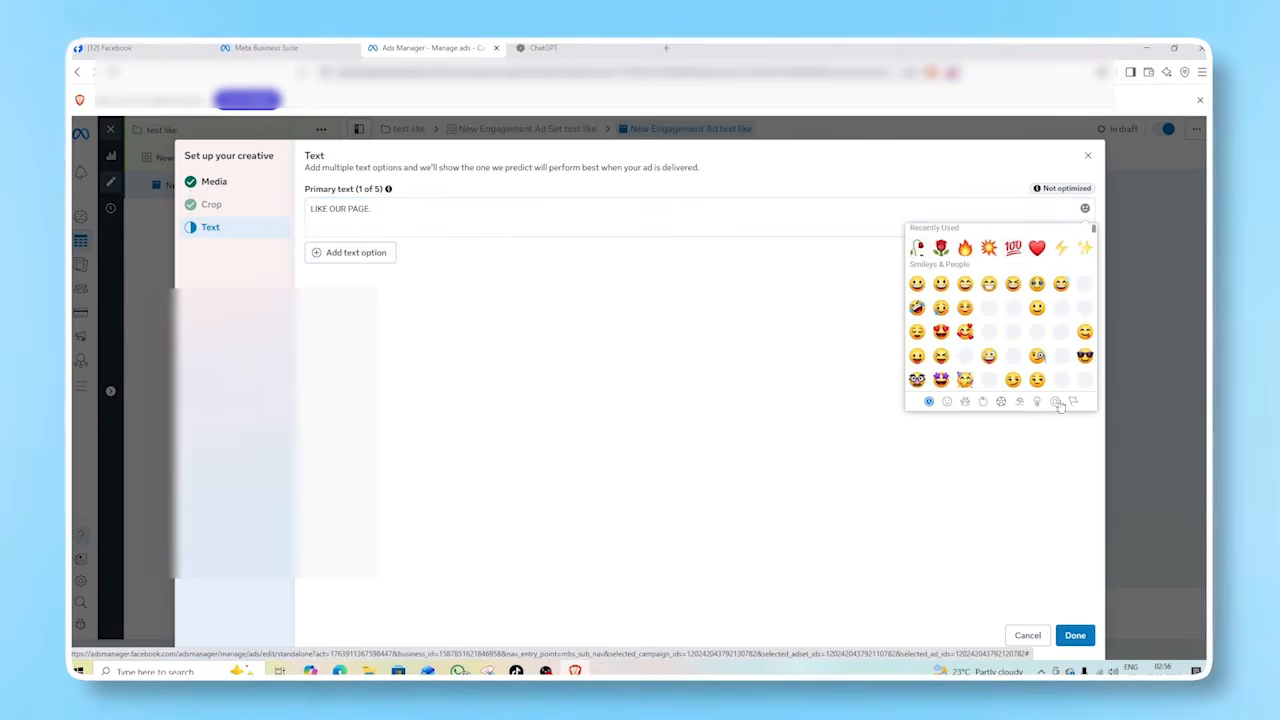
{"action": "left_click", "coordinate": [965, 248]}
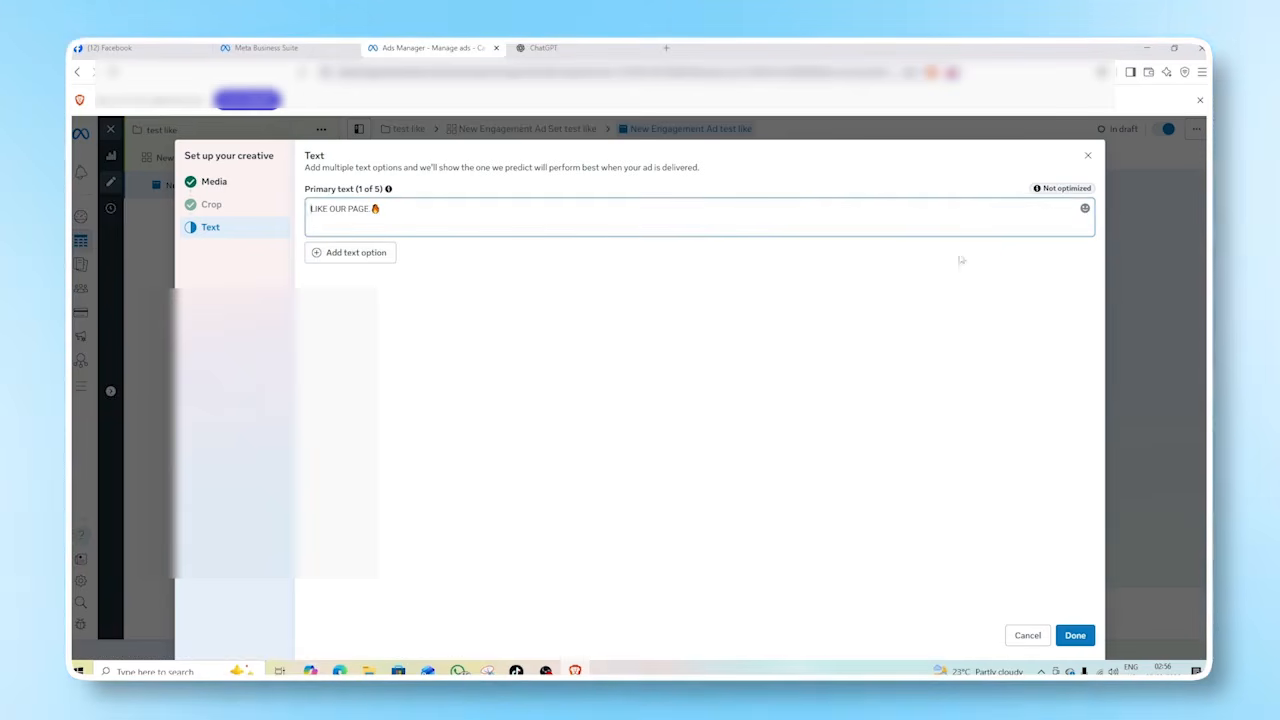
{"action": "left_click", "coordinate": [1075, 635]}
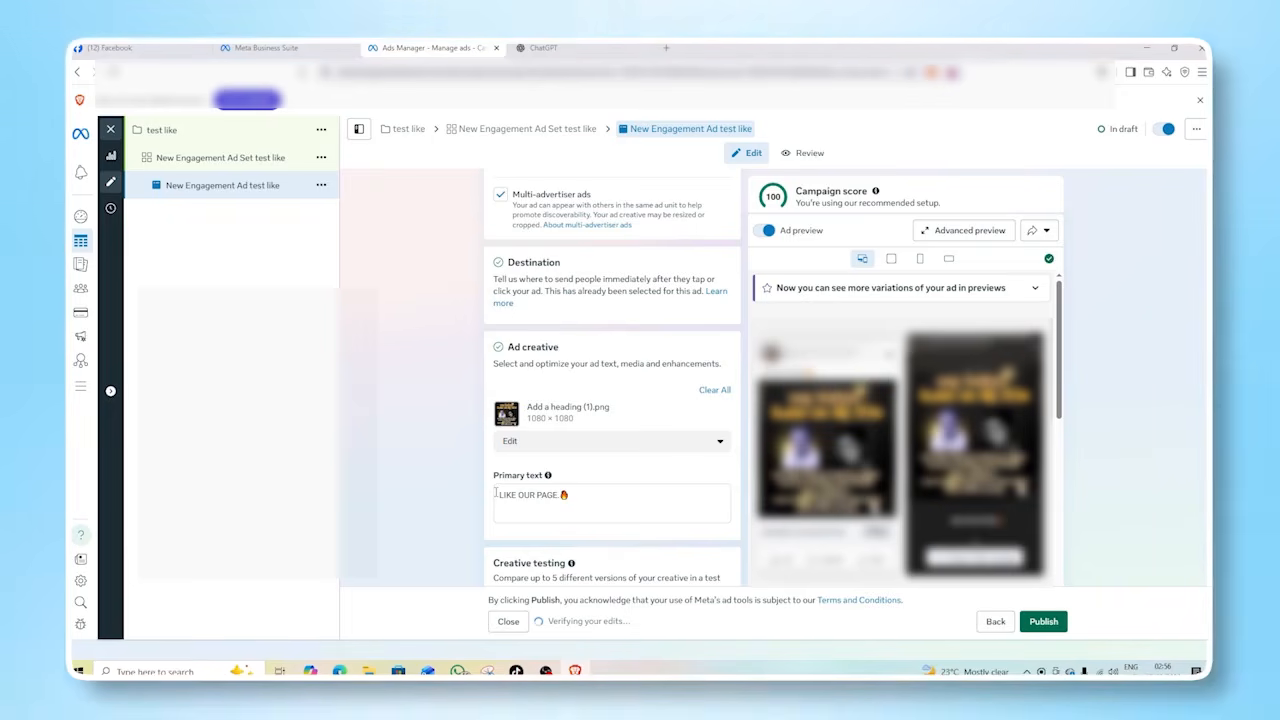
{"action": "scroll", "coordinate": [578, 462], "scroll_direction": "down", "scroll_amount": 3}
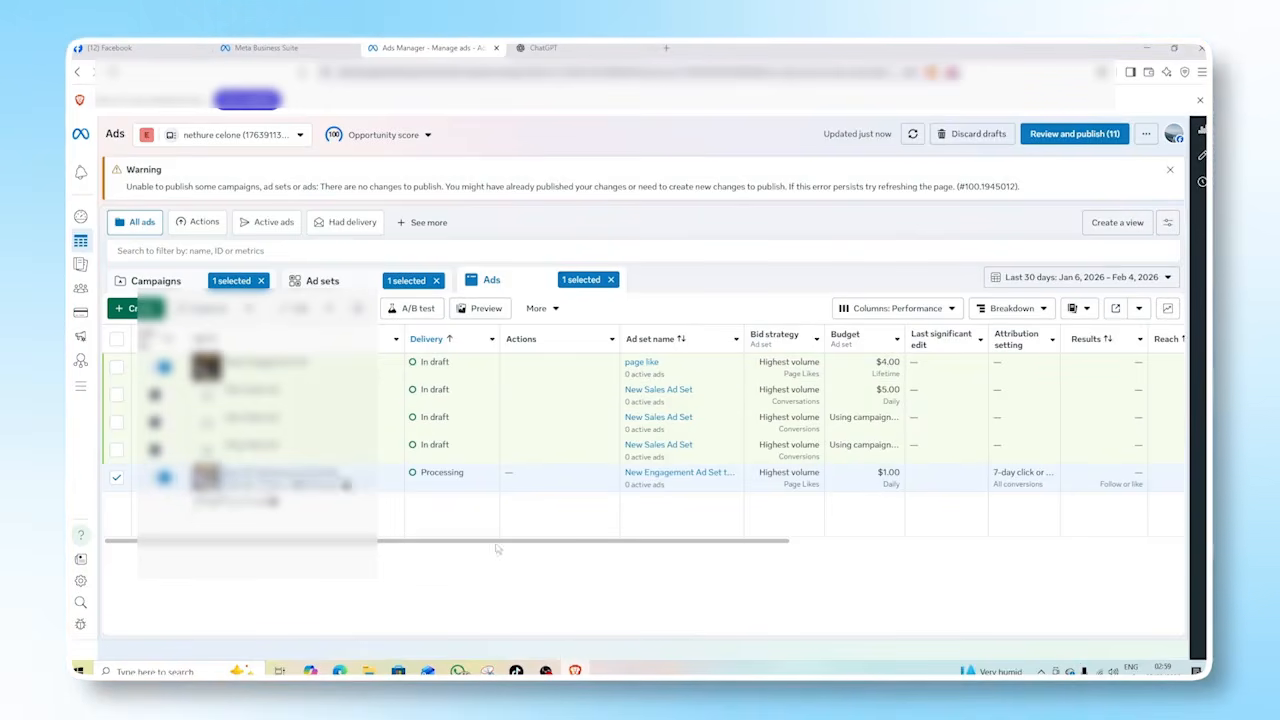
Clear the campaign, ad set and ad selections so the ads list shows all ads.
{"action": "left_click_drag", "start_coordinate": [620, 548], "coordinate": [548, 540]}
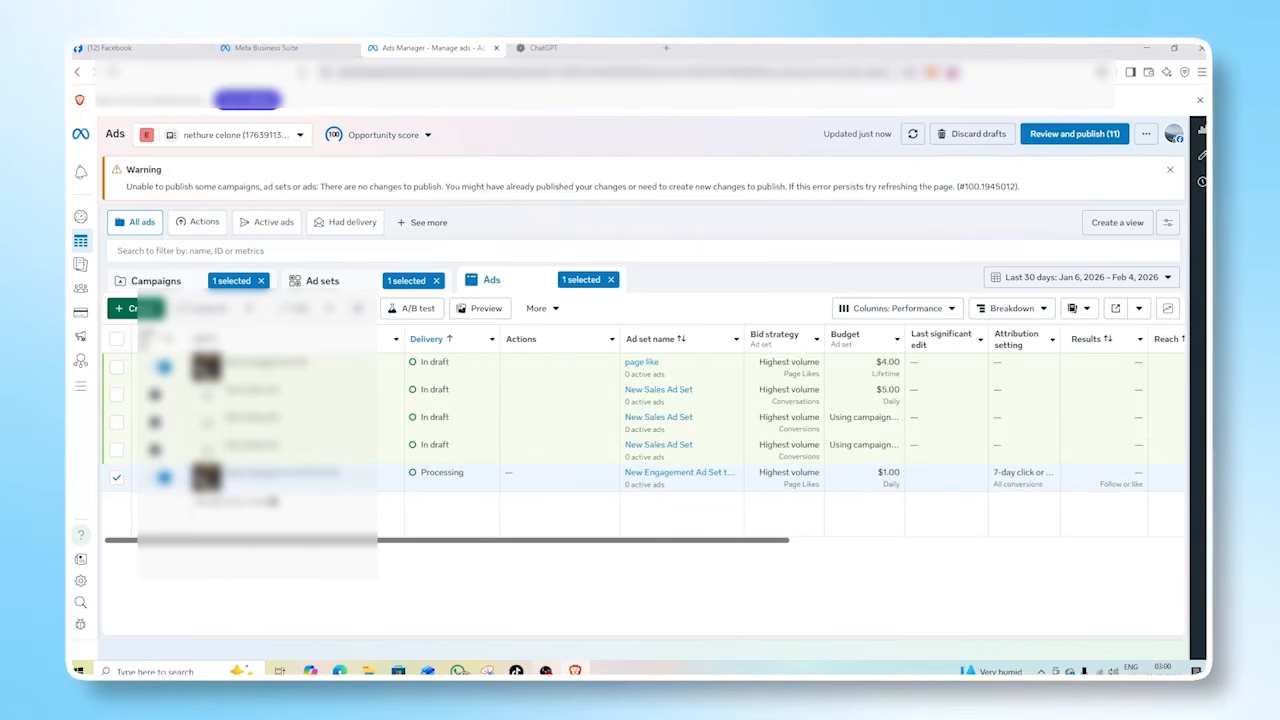
{"action": "mouse_move", "coordinate": [546, 670]}
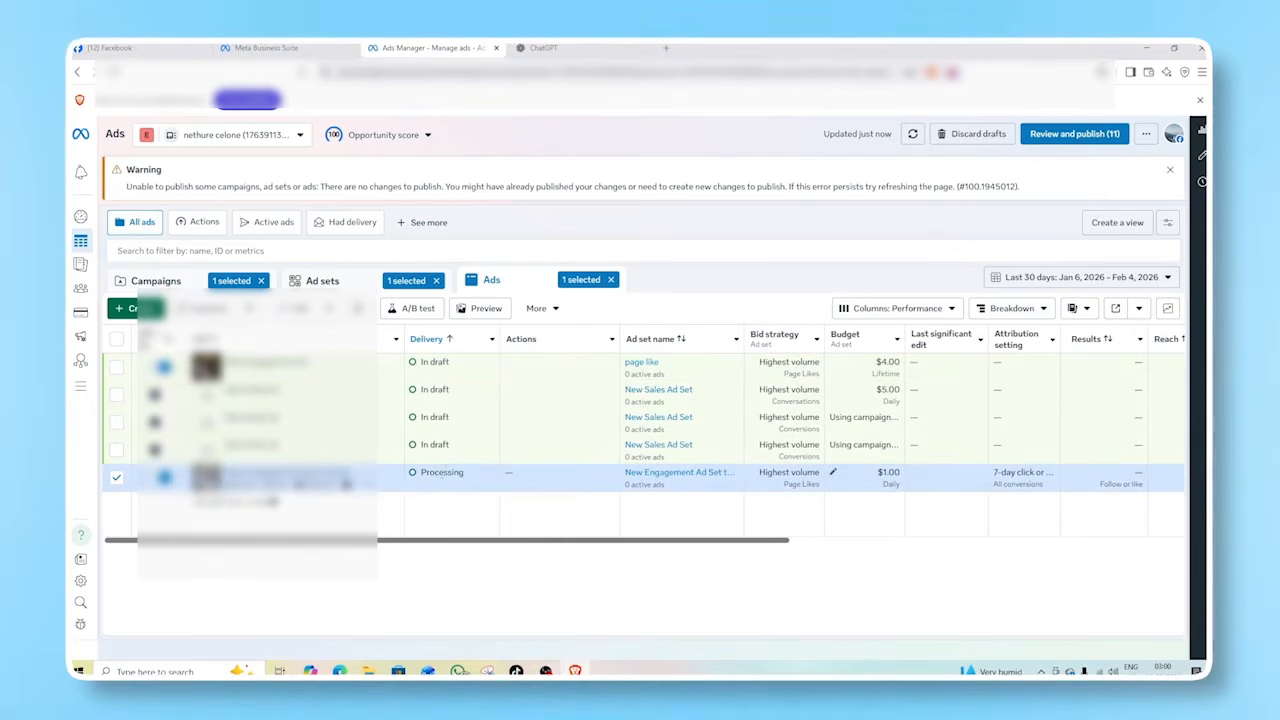
{"action": "mouse_move", "coordinate": [432, 474]}
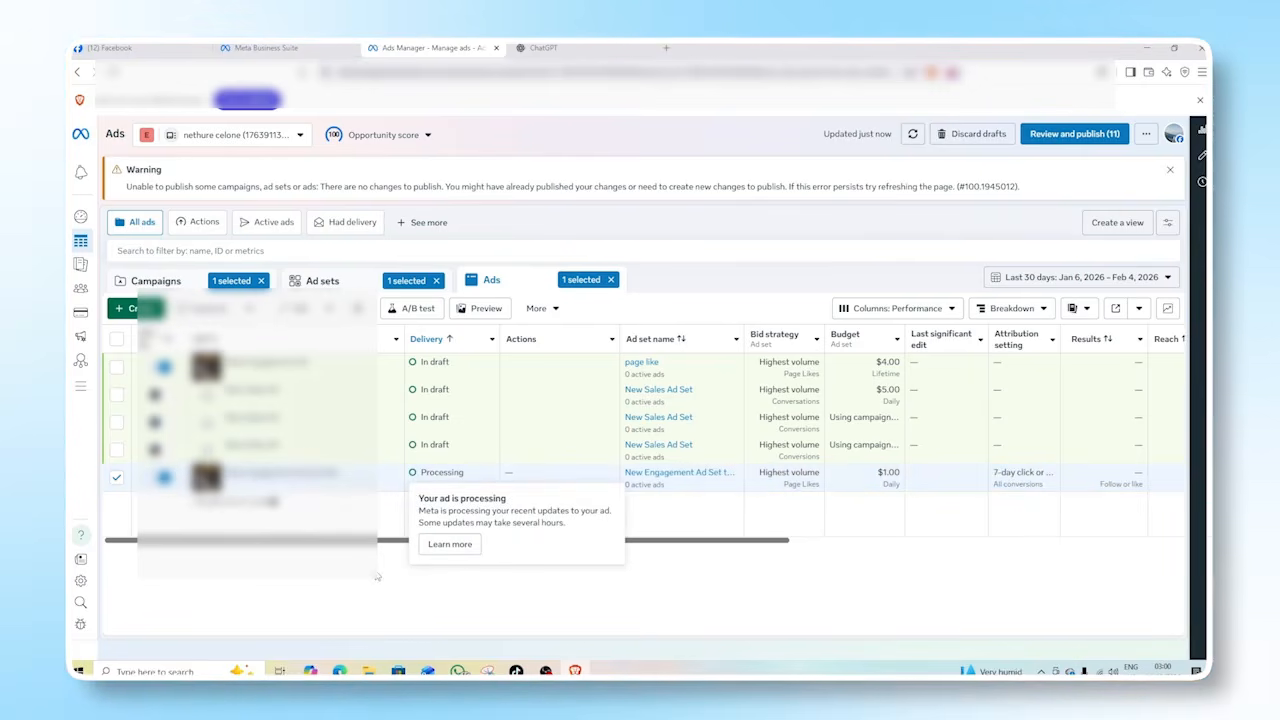
{"action": "left_click", "coordinate": [262, 281]}
{"action": "left_click", "coordinate": [436, 280]}
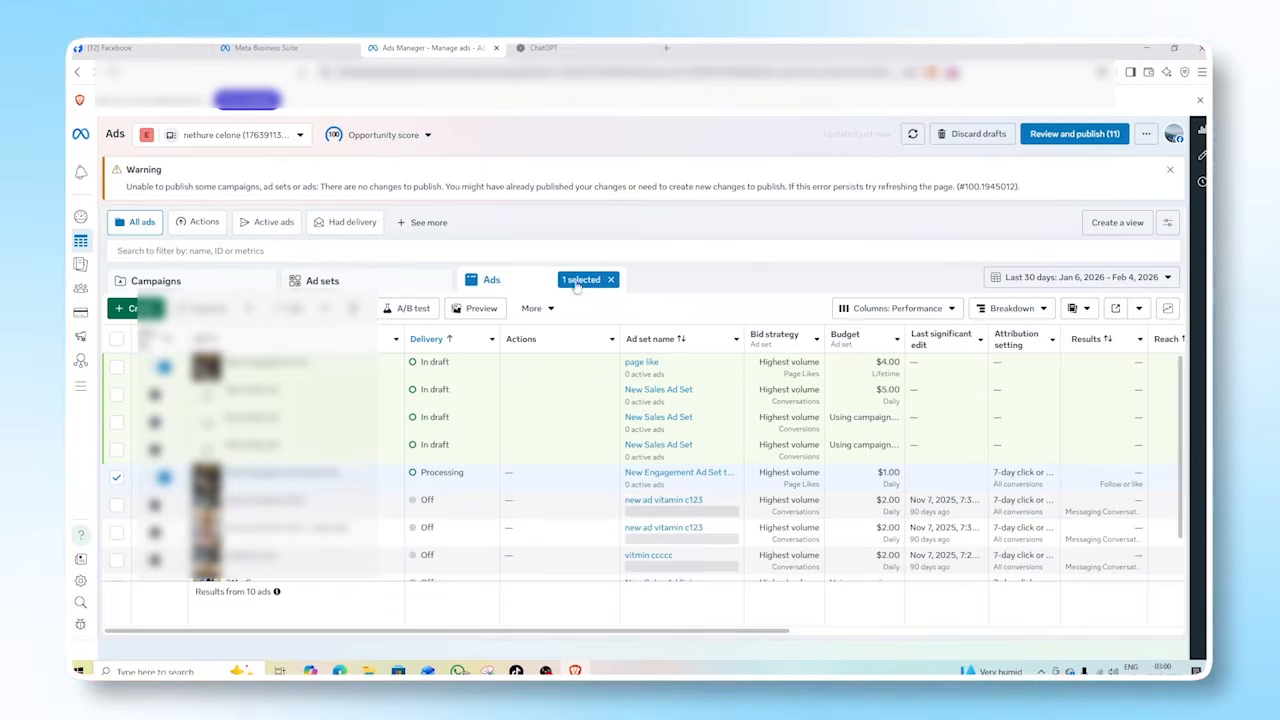
{"action": "left_click", "coordinate": [610, 280]}
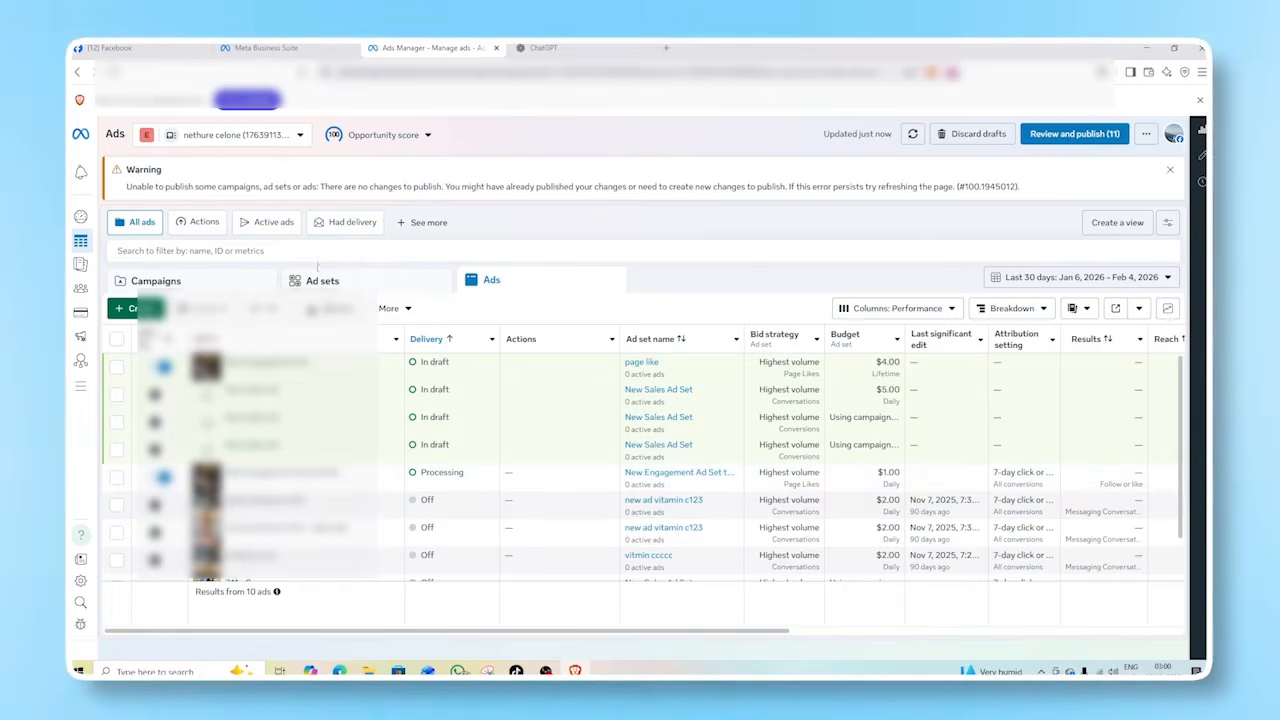